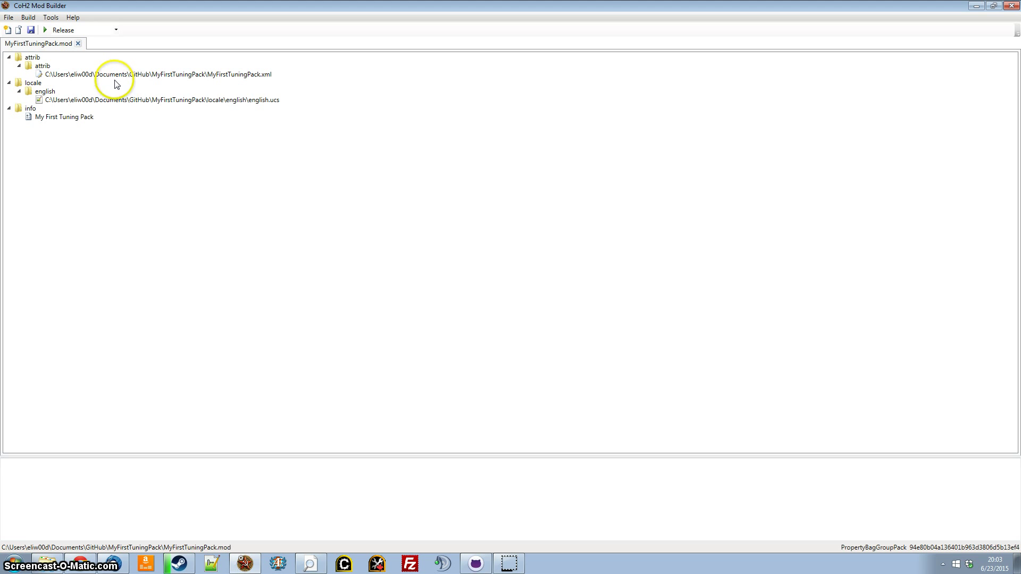
# Add a new table of contents with the alias Data and create a folder named art inside it.
pyautogui.rightClick(34, 62)
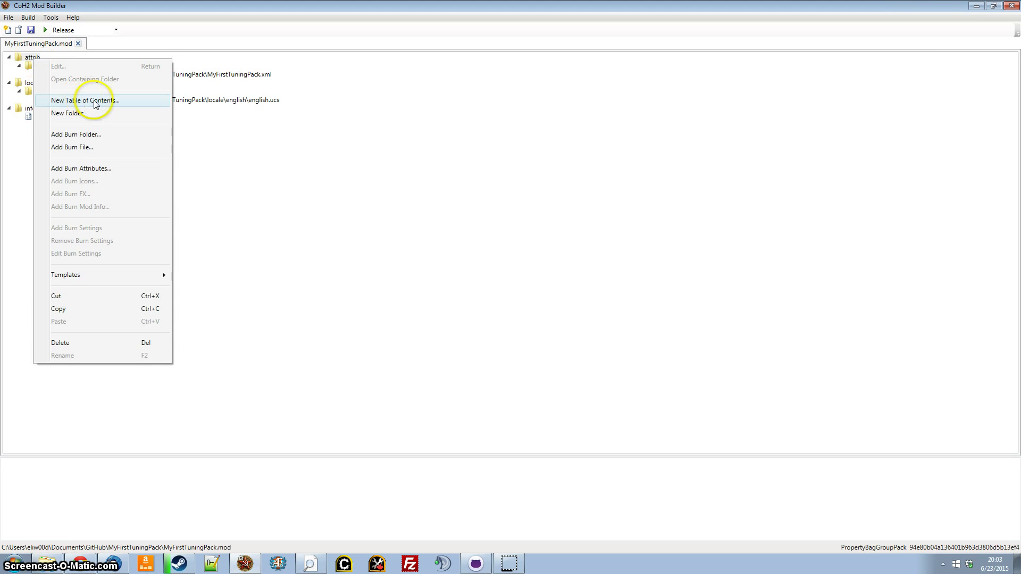
pyautogui.click(96, 101)
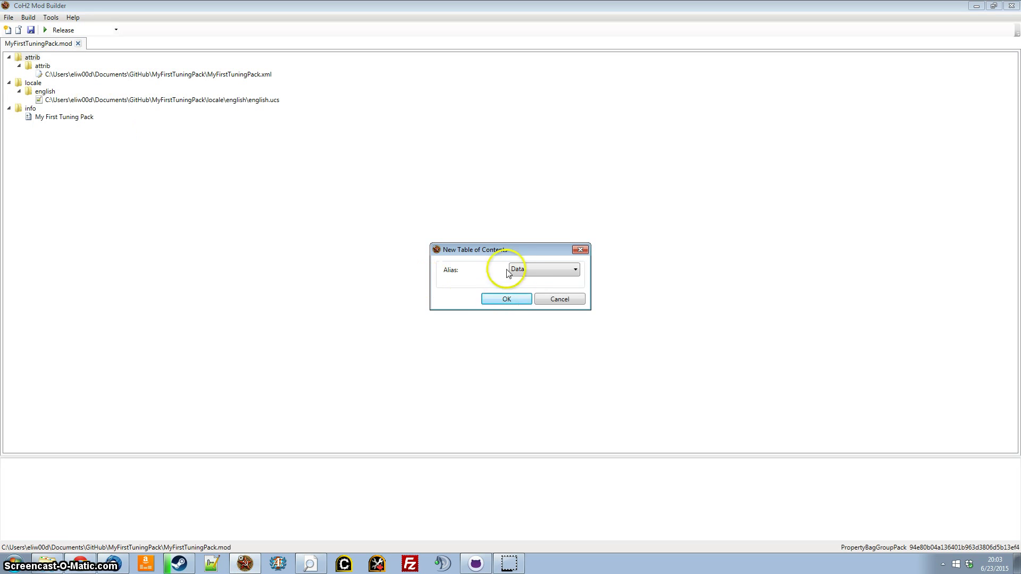
pyautogui.click(542, 269)
pyautogui.click(521, 279)
pyautogui.click(516, 298)
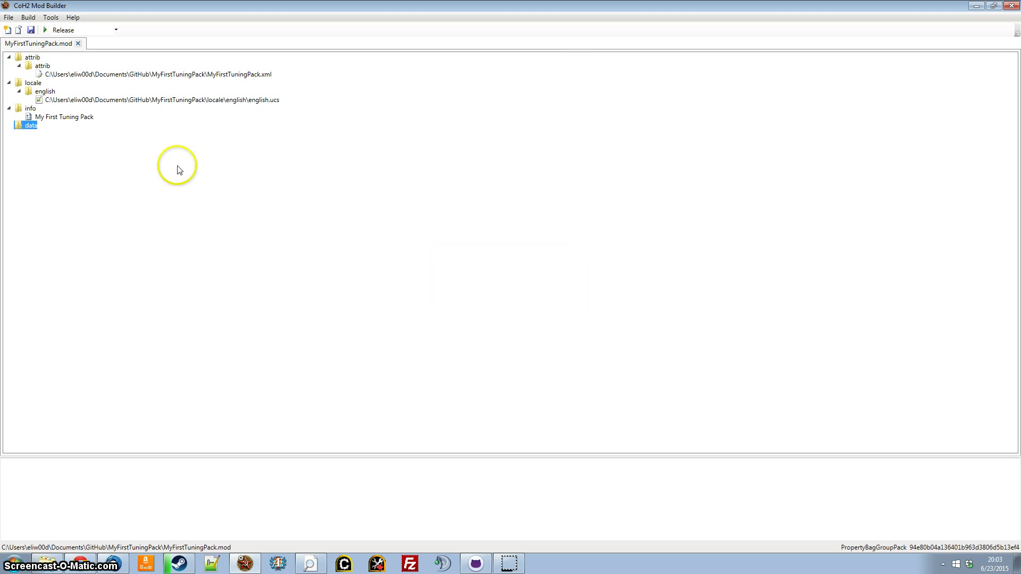
pyautogui.rightClick(32, 128)
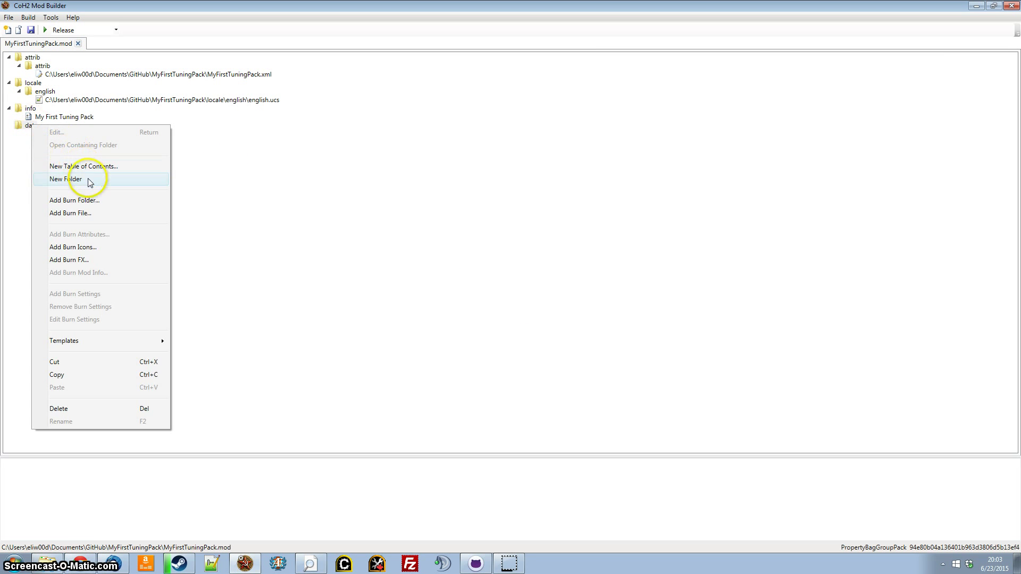
pyautogui.click(64, 179)
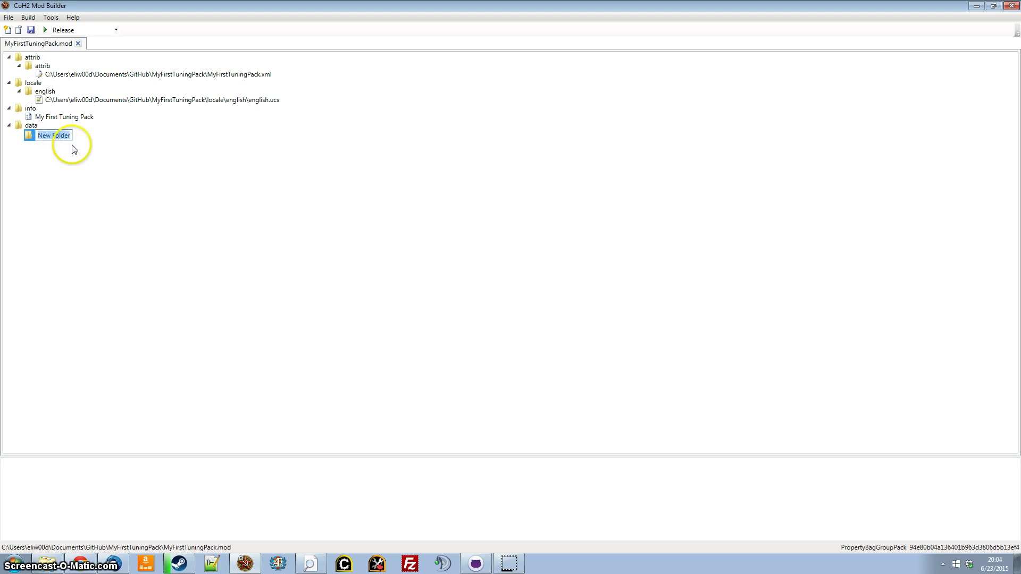
# Start adding a burn folder to the art folder and browse to GitHub\MyFirstTuningPack under My Documents.
pyautogui.rightClick(39, 134)
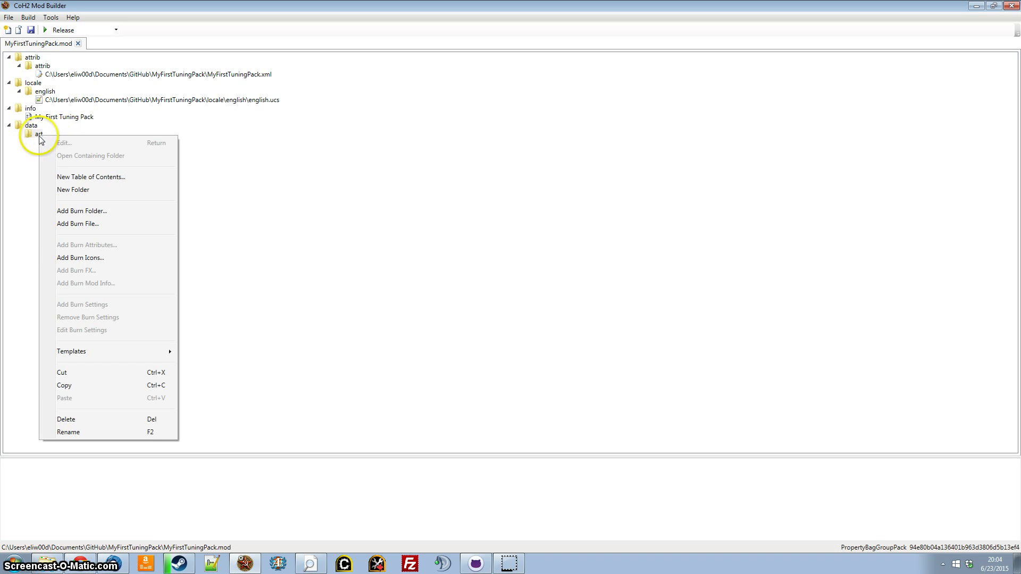
pyautogui.click(94, 211)
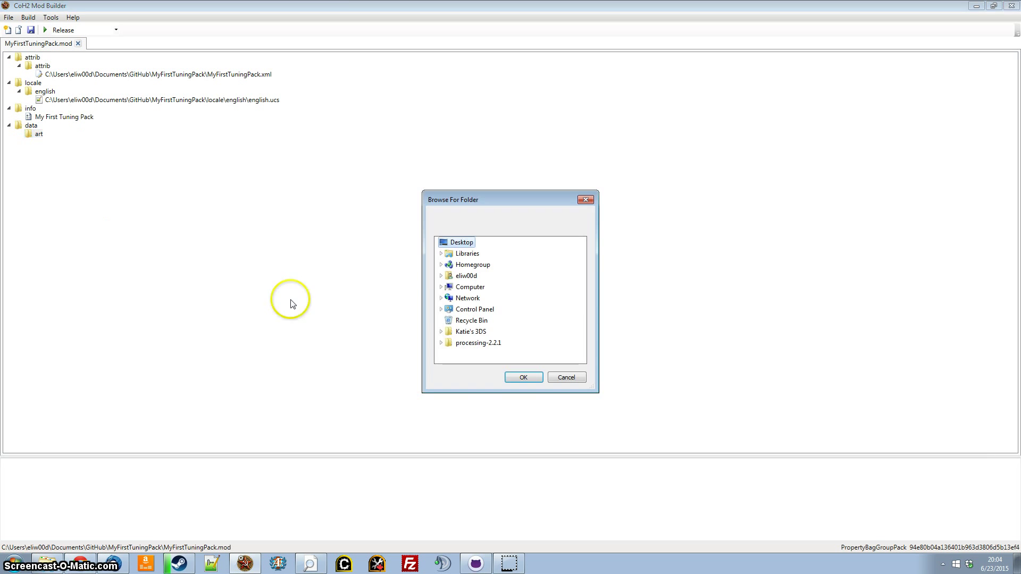
pyautogui.doubleClick(468, 276)
pyautogui.scroll(-4, 490, 324)
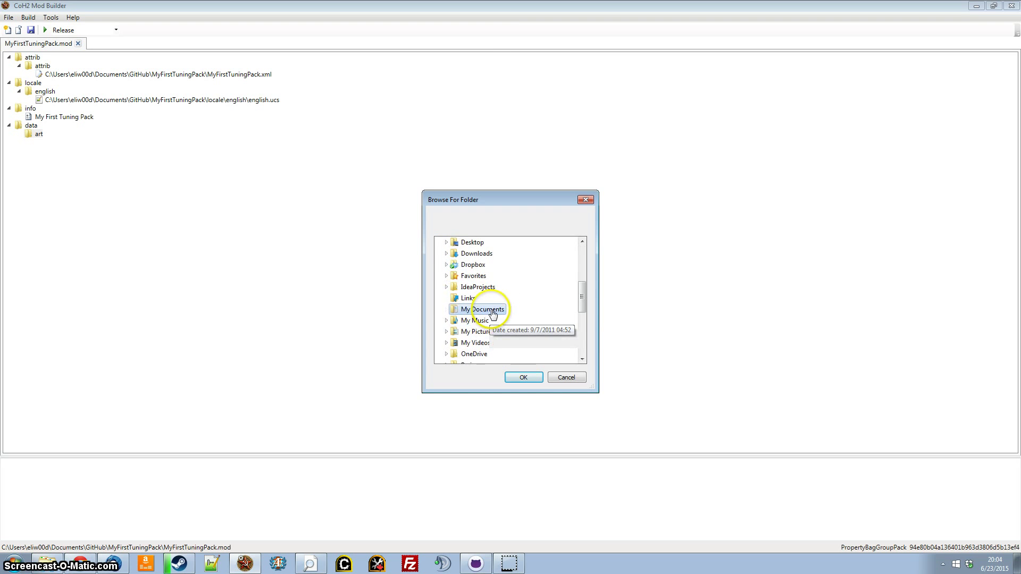
pyautogui.doubleClick(482, 309)
pyautogui.scroll(-6, 527, 313)
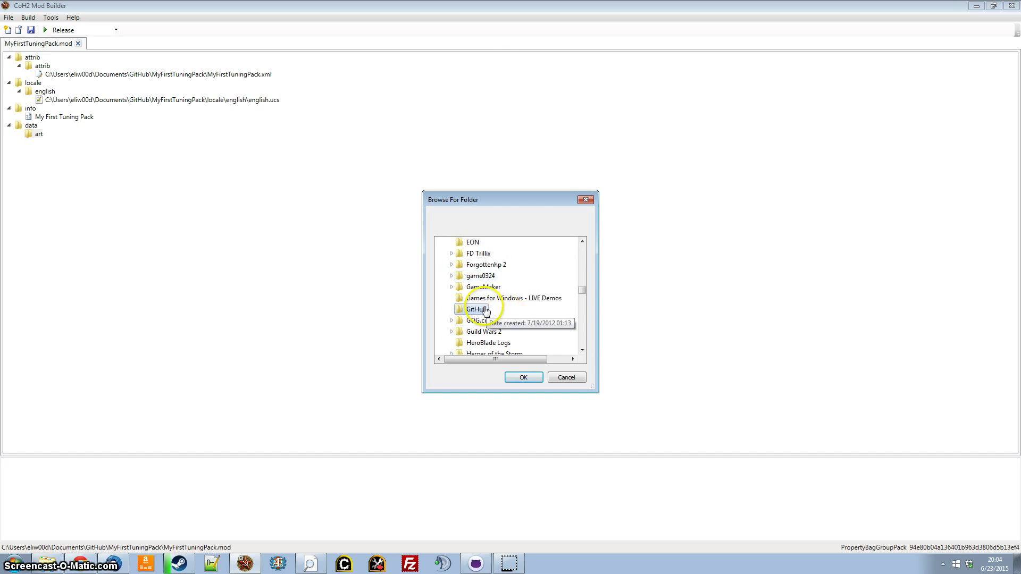
pyautogui.doubleClick(481, 310)
pyautogui.click(505, 321)
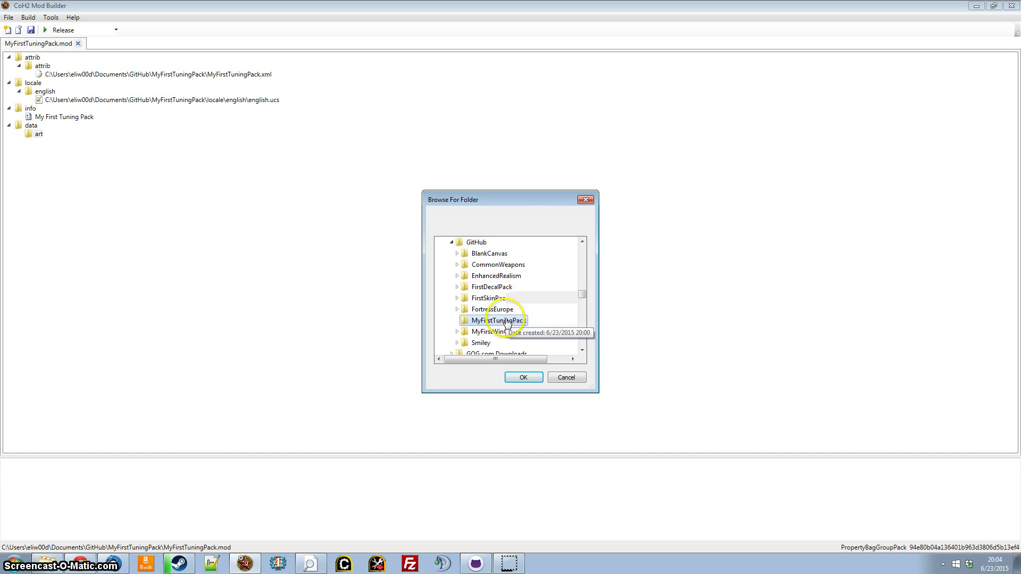
pyautogui.scroll(-2, 505, 345)
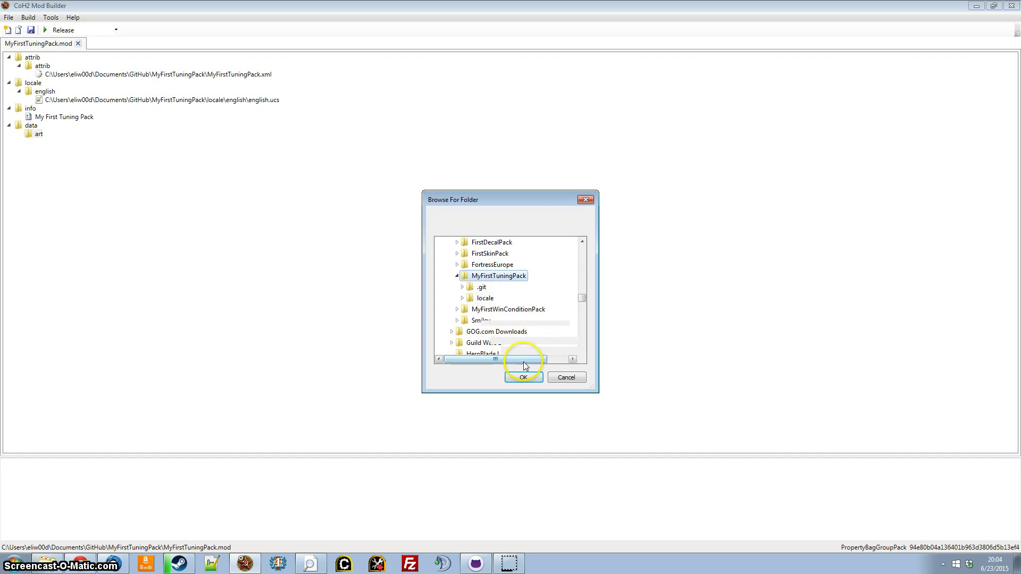
# Create a subfolder named data inside the MyFirstTuningPack folder.
pyautogui.rightClick(495, 276)
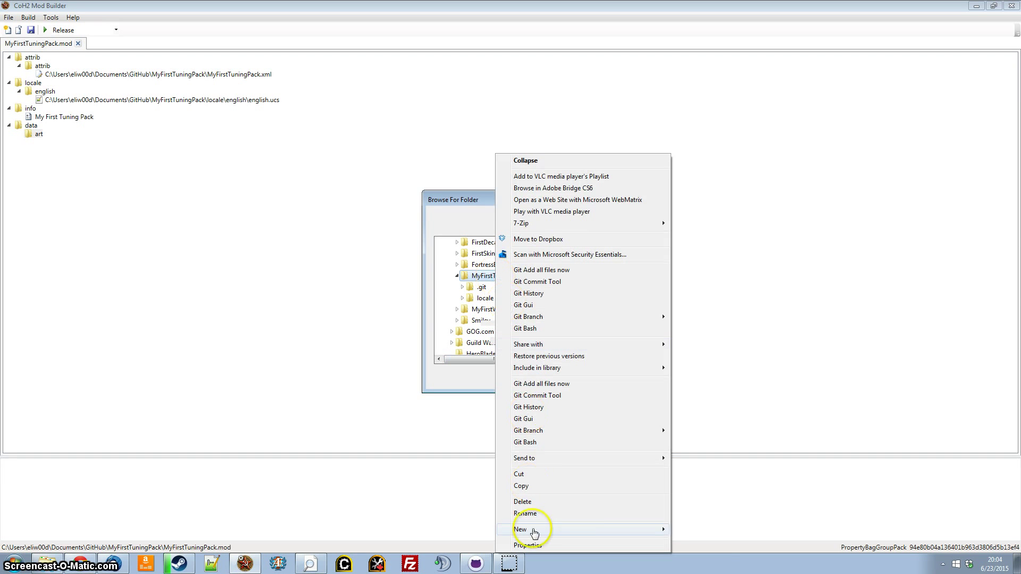
pyautogui.moveTo(620, 531)
pyautogui.click(692, 527)
pyautogui.write('data')
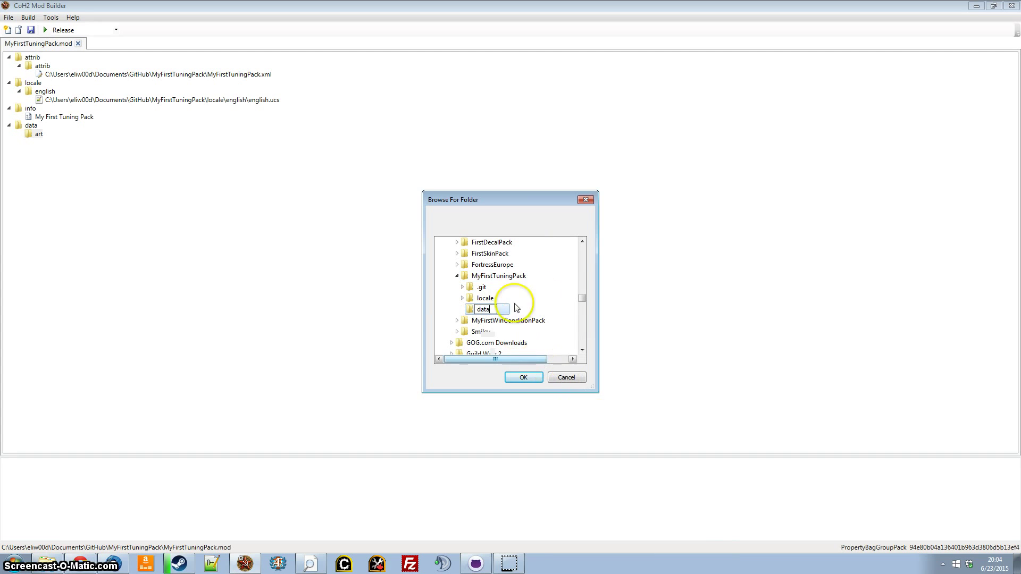
pyautogui.press('Return')
# Create a subfolder named art inside the data folder and choose it as the burn folder.
pyautogui.rightClick(480, 298)
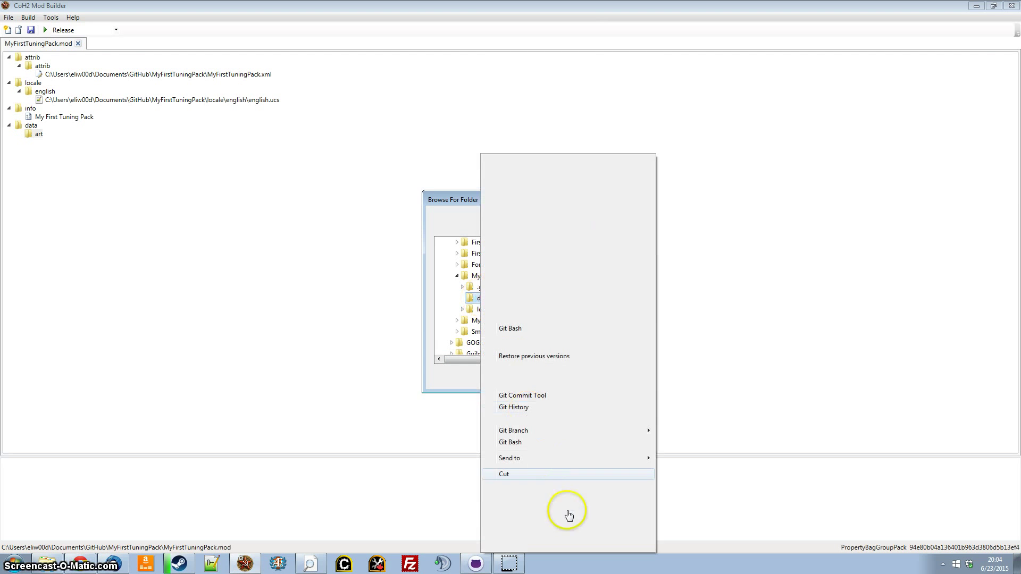
pyautogui.moveTo(575, 529)
pyautogui.click(679, 528)
pyautogui.write('art')
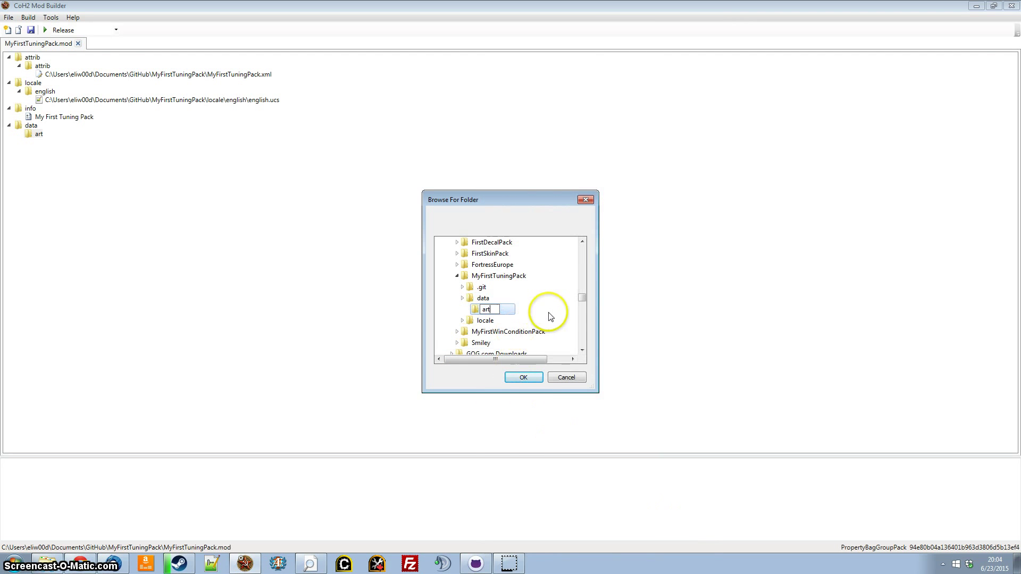
pyautogui.press('Return')
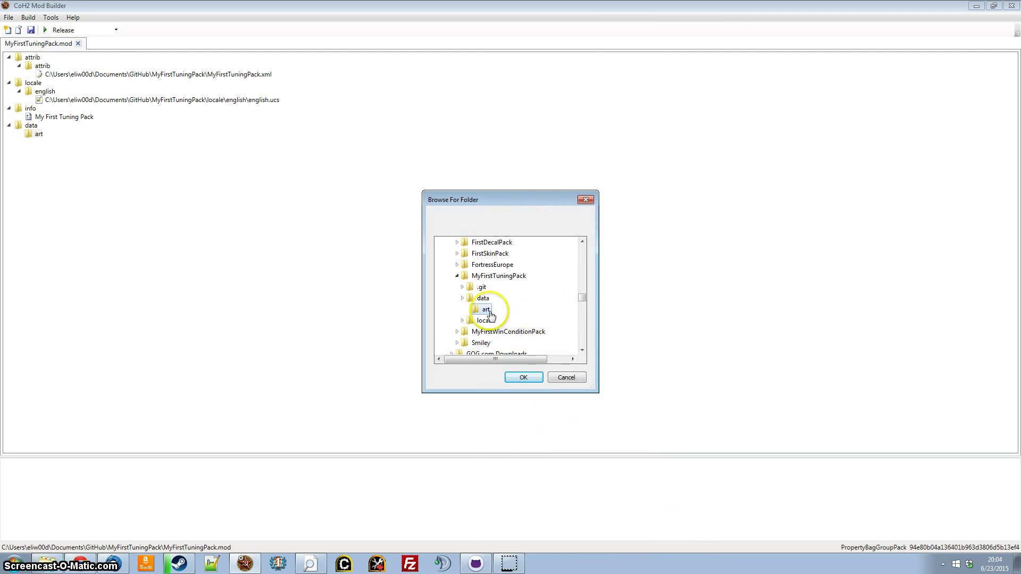
pyautogui.click(524, 377)
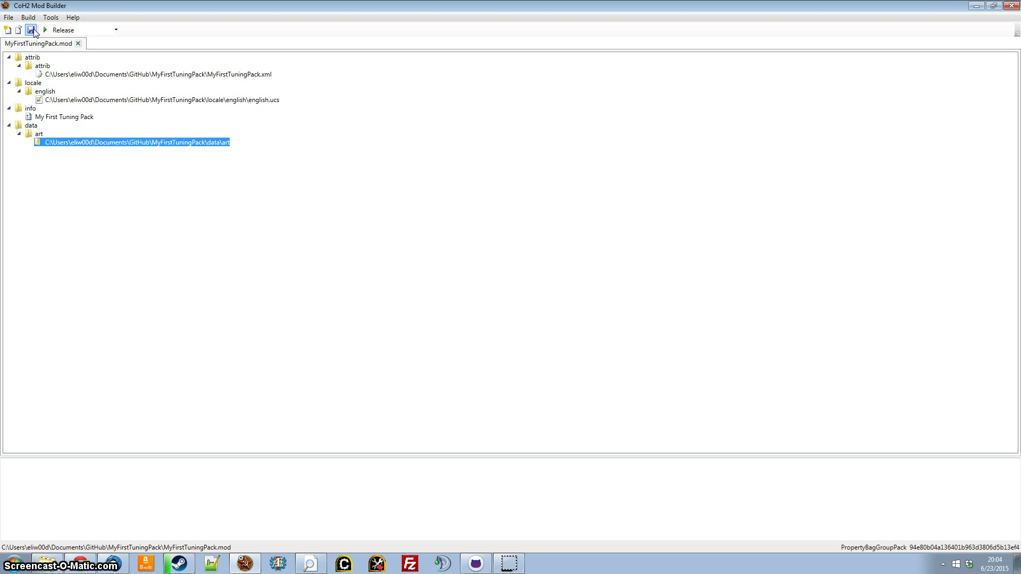
# Open the containing folder of the data\art burn folder entry and go into its art folder.
pyautogui.click(171, 211)
pyautogui.rightClick(108, 143)
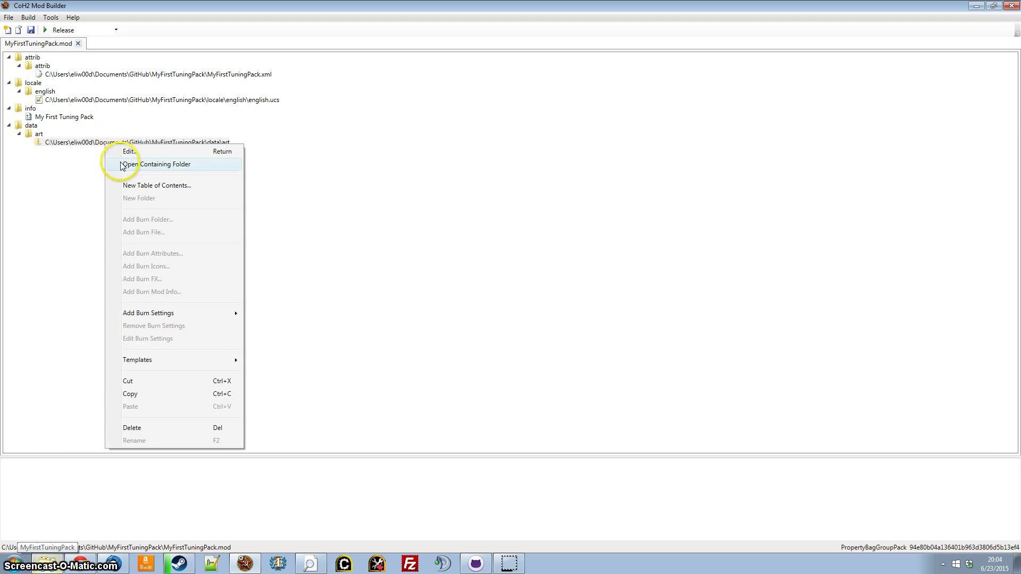
pyautogui.click(122, 164)
pyautogui.doubleClick(423, 195)
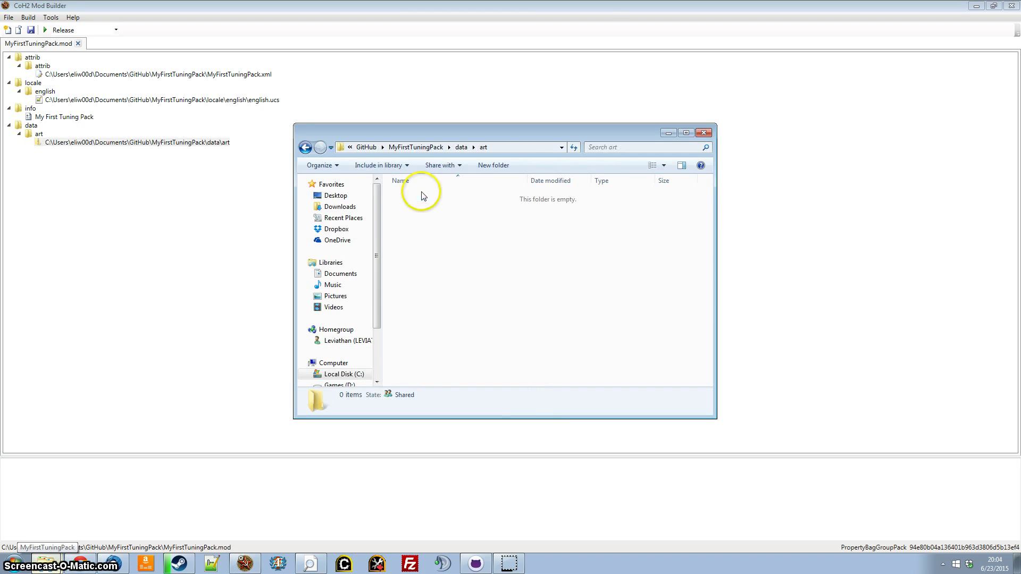
# Launch the Archive Viewer tool from the Mod Builder.
pyautogui.click(310, 563)
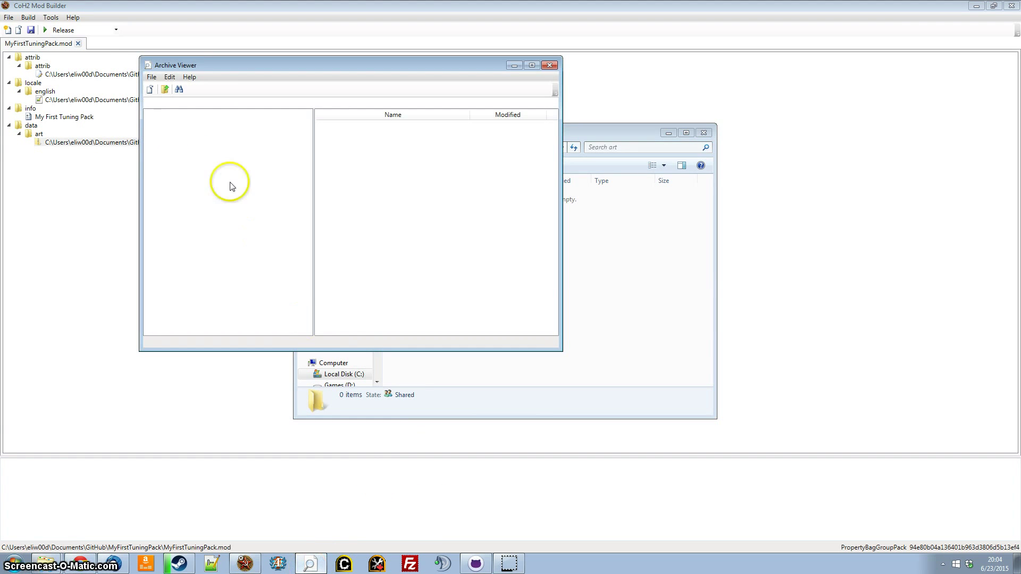
pyautogui.click(108, 308)
pyautogui.click(49, 18)
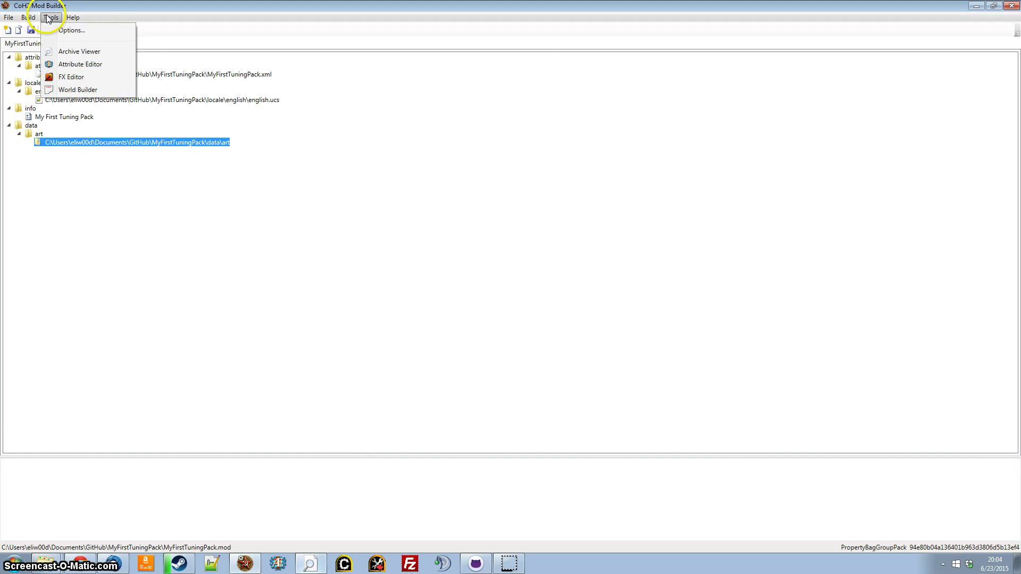
pyautogui.click(69, 51)
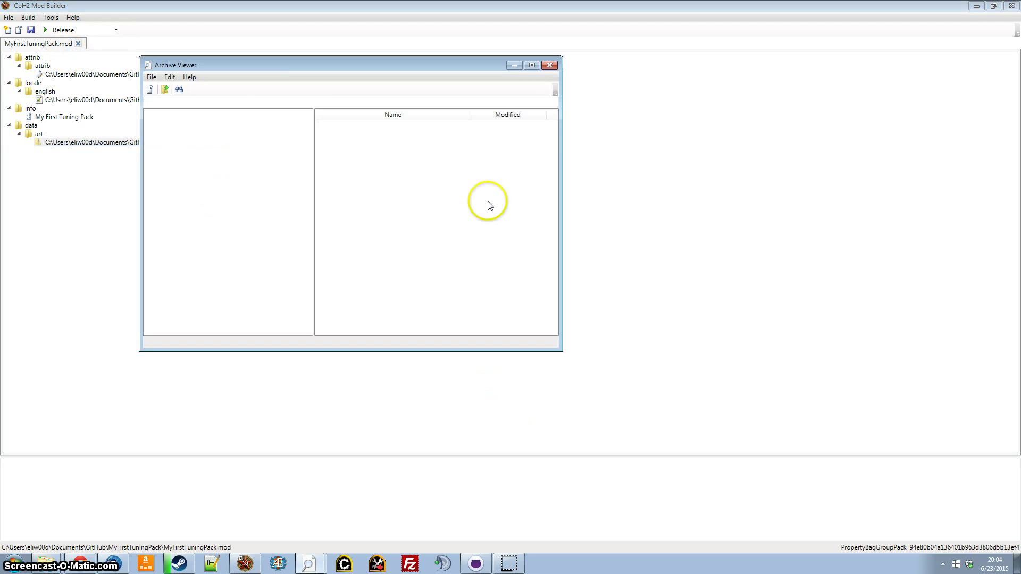
# Open the archive ArtGermanEF.sga from the CoH2\Archives folder of the Company of Heroes 2 installation.
pyautogui.doubleClick(309, 296)
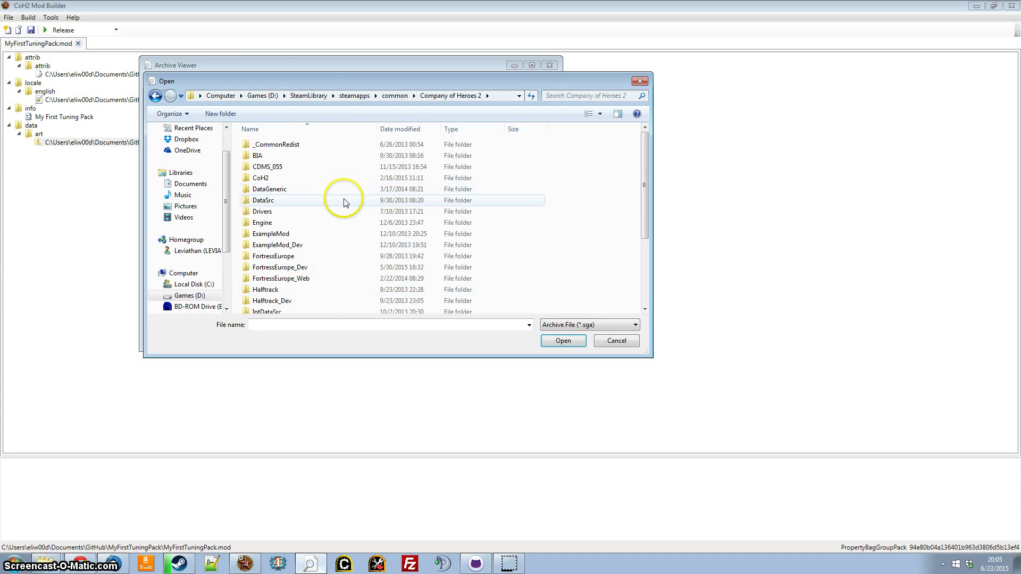
pyautogui.scroll(-3, 321, 257)
pyautogui.scroll(3, 321, 256)
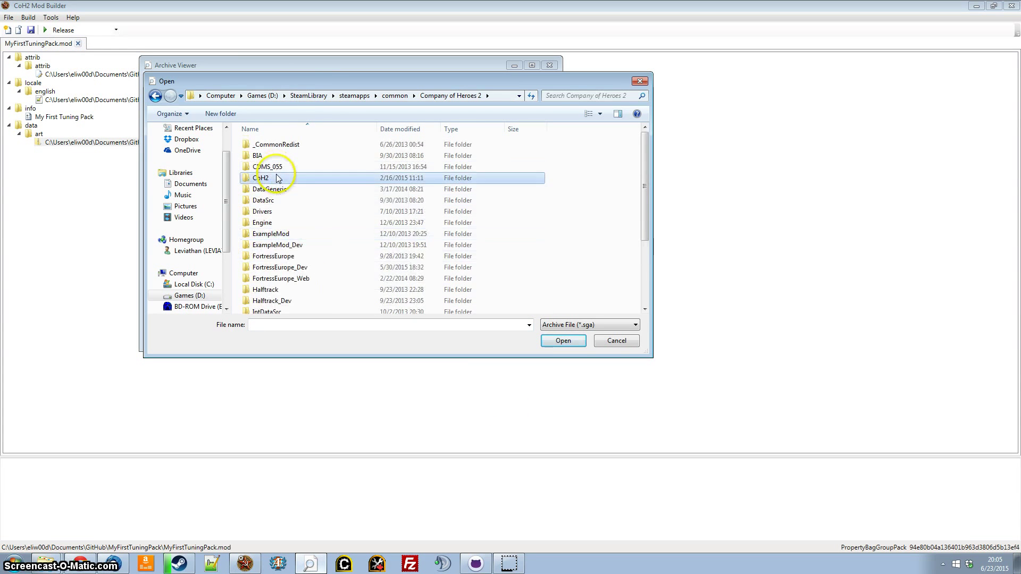
pyautogui.doubleClick(260, 178)
pyautogui.doubleClick(272, 144)
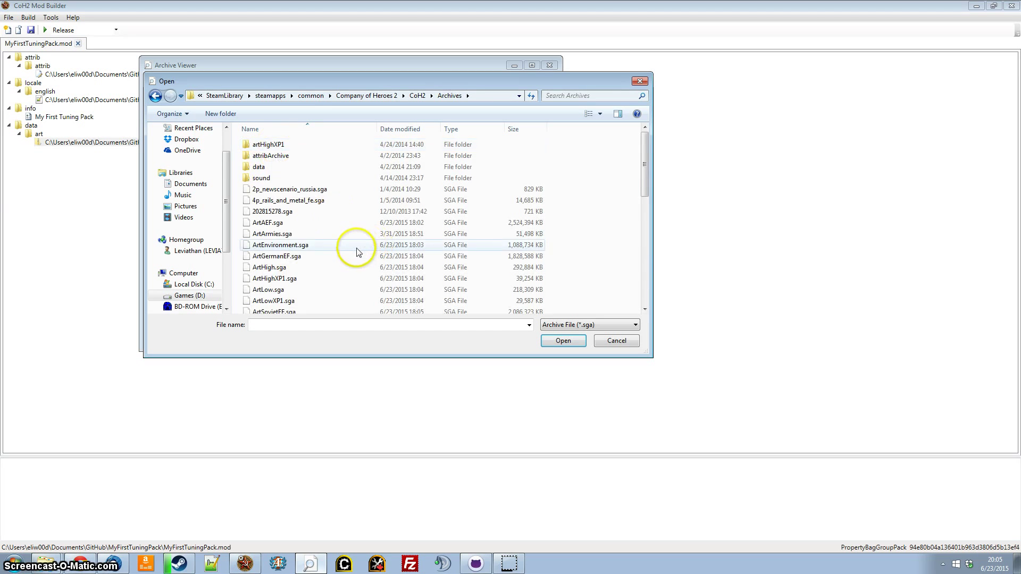
pyautogui.scroll(-1, 351, 250)
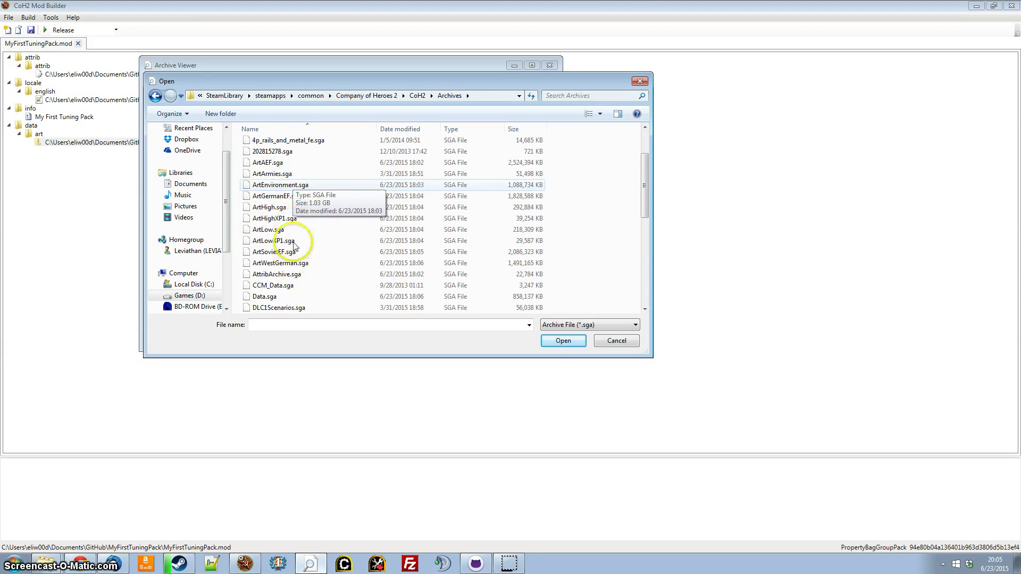
pyautogui.click(294, 198)
pyautogui.doubleClick(294, 197)
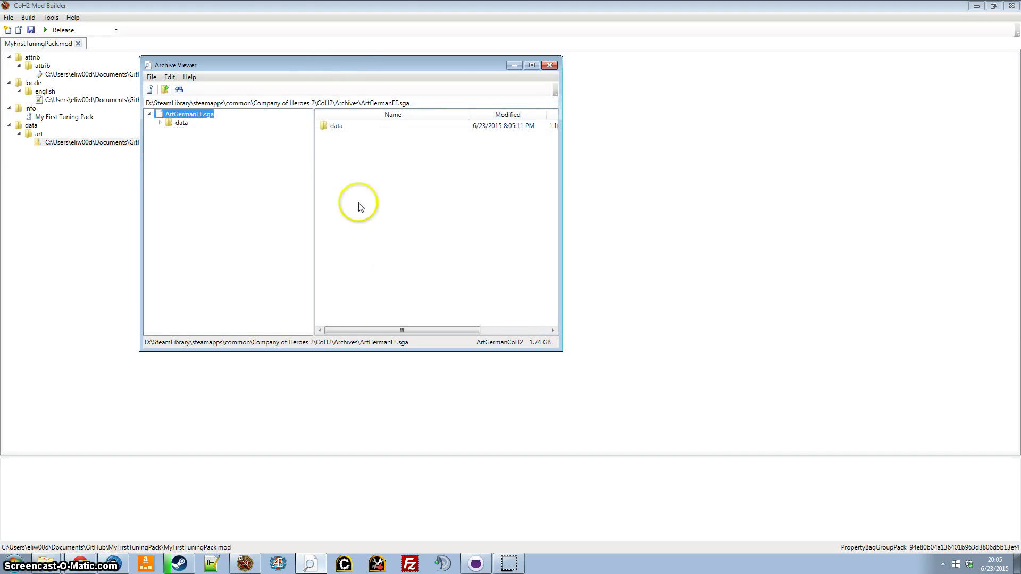
# Expand the archive's folder tree down to data\art\armies\german\soldiers.
pyautogui.moveTo(357, 74); pyautogui.dragTo(518, 175)
pyautogui.doubleClick(343, 222)
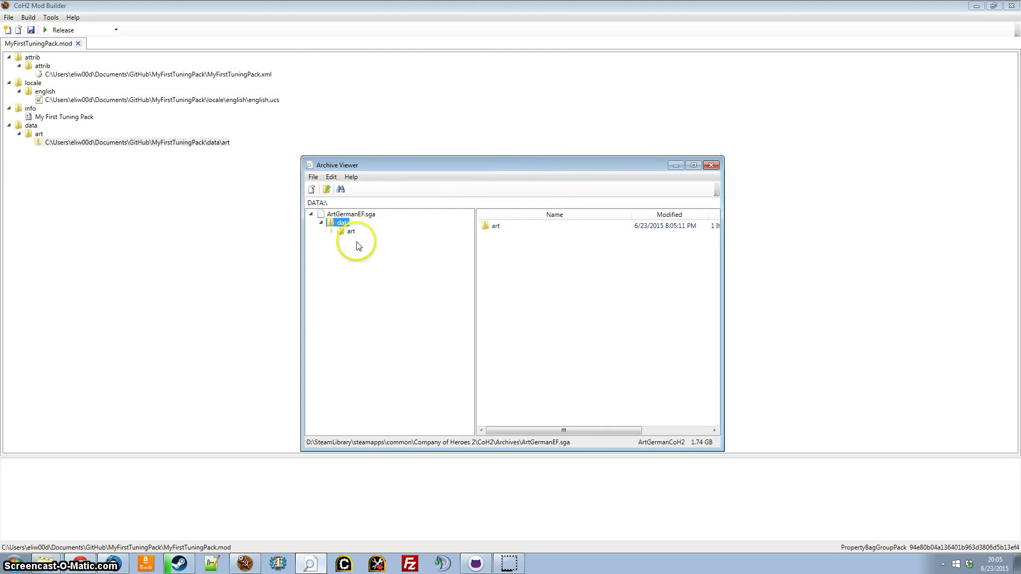
pyautogui.click(350, 232)
pyautogui.moveTo(399, 165); pyautogui.dragTo(370, 114)
pyautogui.doubleClick(337, 187)
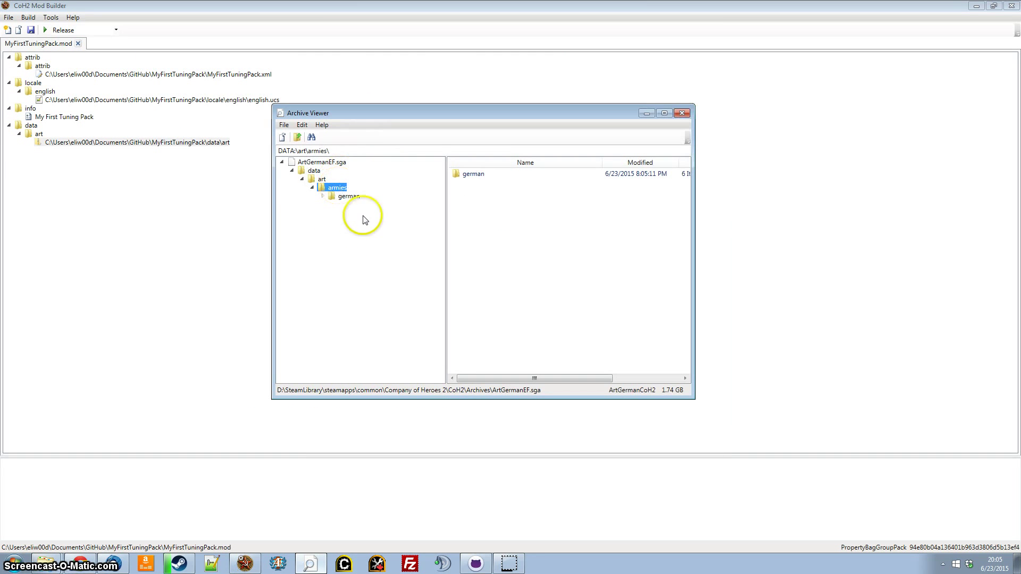
pyautogui.doubleClick(349, 196)
pyautogui.doubleClick(359, 221)
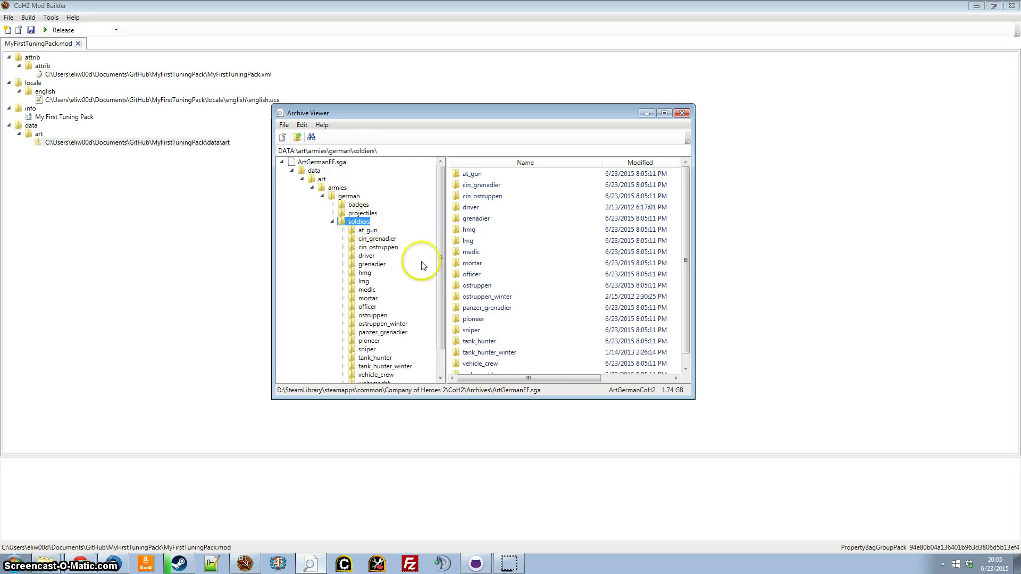
# Enlarge the Archive Viewer window and widen its folder tree area.
pyautogui.moveTo(441, 111); pyautogui.dragTo(412, 54)
pyautogui.moveTo(667, 344); pyautogui.dragTo(950, 500)
pyautogui.moveTo(418, 290); pyautogui.dragTo(568, 285)
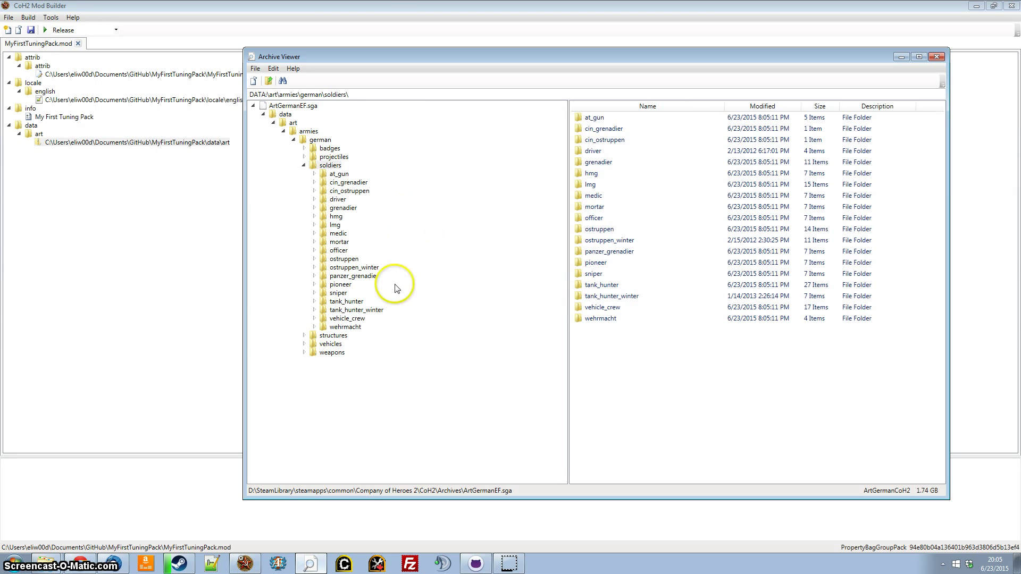
# Check the contents of the wehrmacht folder under german\soldiers.
pyautogui.click(350, 329)
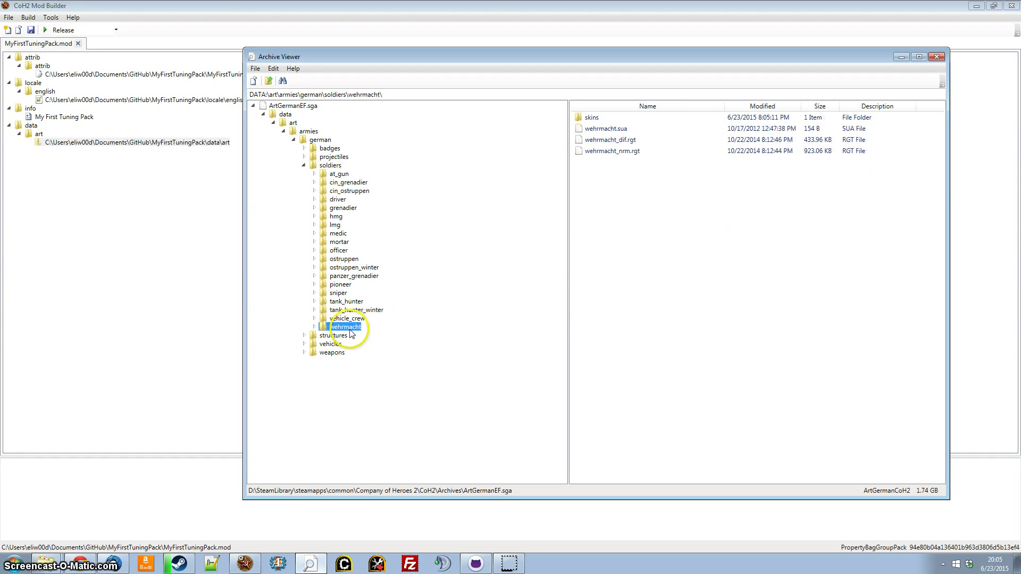
pyautogui.click(313, 327)
pyautogui.click(313, 327)
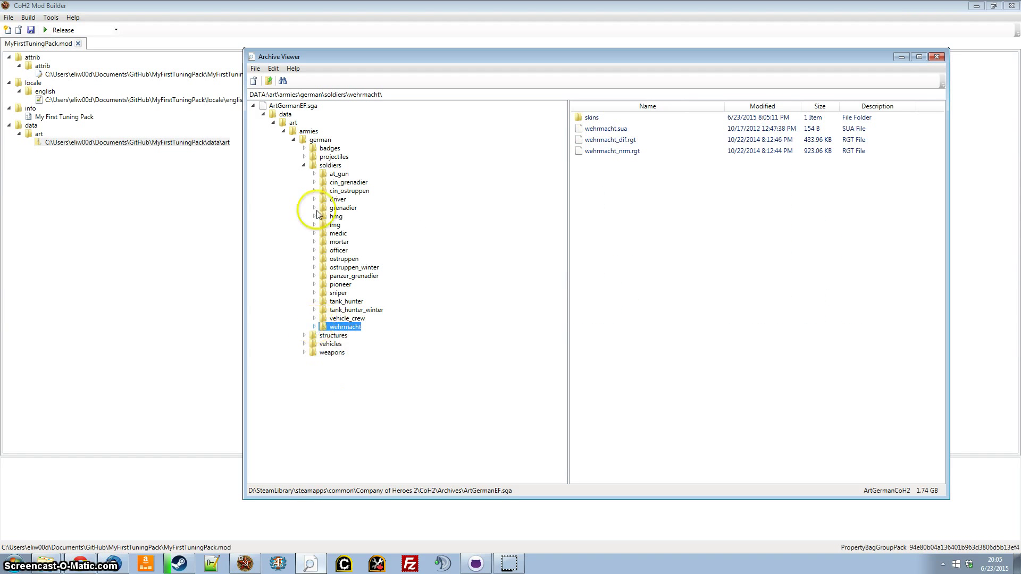
# Expand the grenadier folder under soldiers and start extracting grenadier.abp.
pyautogui.click(314, 208)
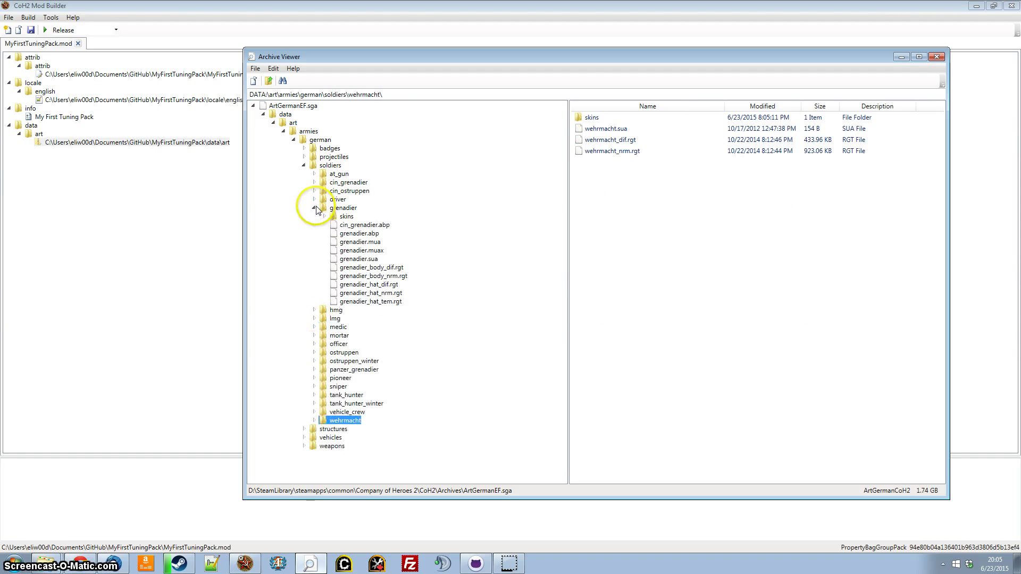
pyautogui.rightClick(371, 234)
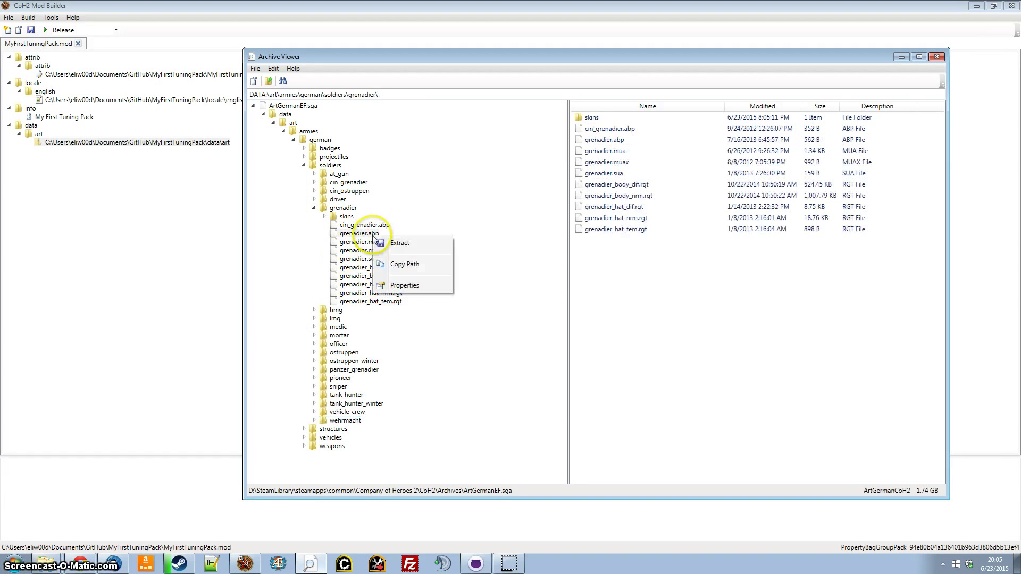
pyautogui.click(402, 244)
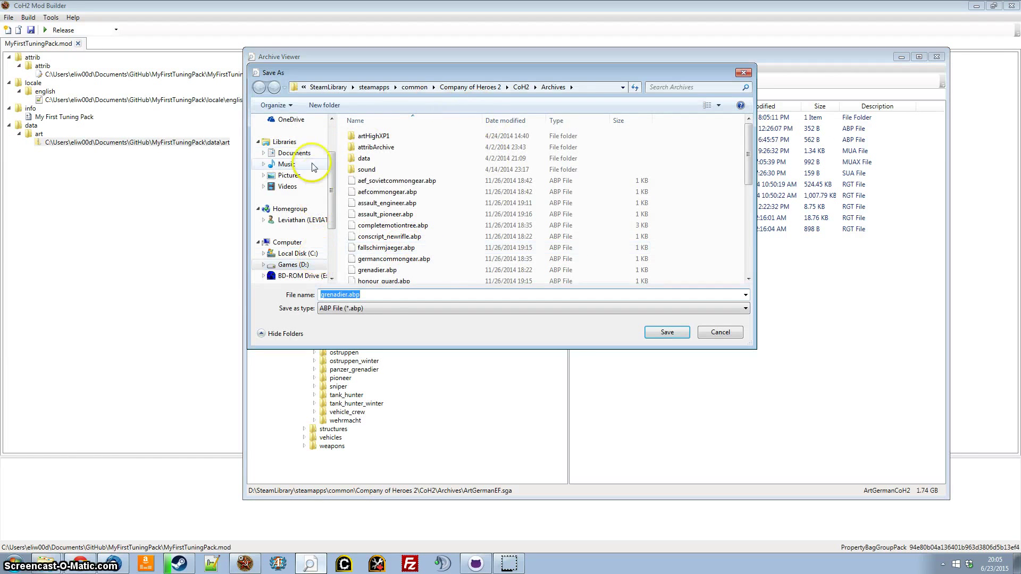
# Set the extraction destination to Documents\GitHub\MyFirstTuningPack\data\art and move the save dialog clear of the archive's folder tree.
pyautogui.click(298, 154)
pyautogui.scroll(-5, 377, 182)
pyautogui.click(372, 162)
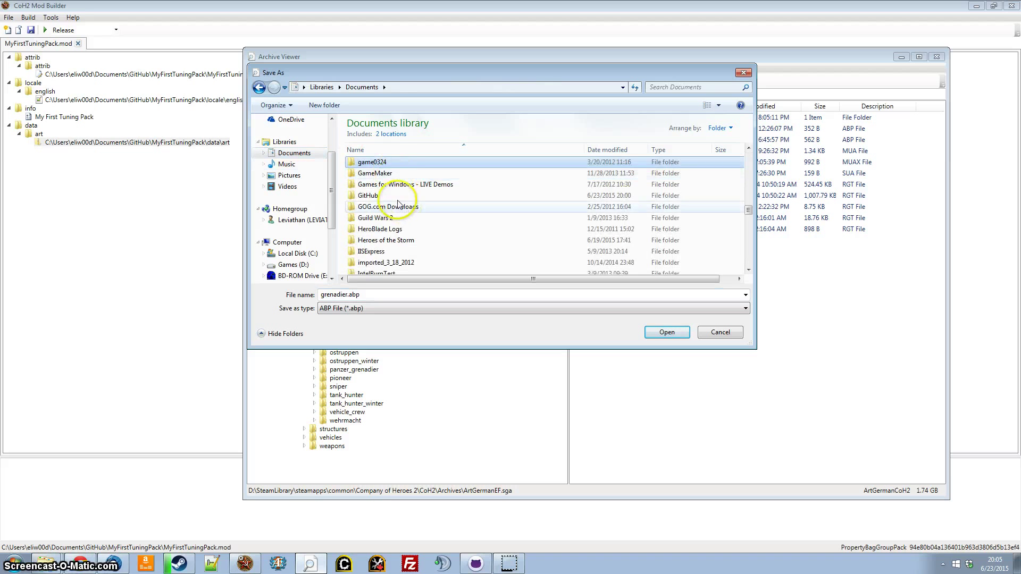
pyautogui.doubleClick(373, 196)
pyautogui.doubleClick(394, 229)
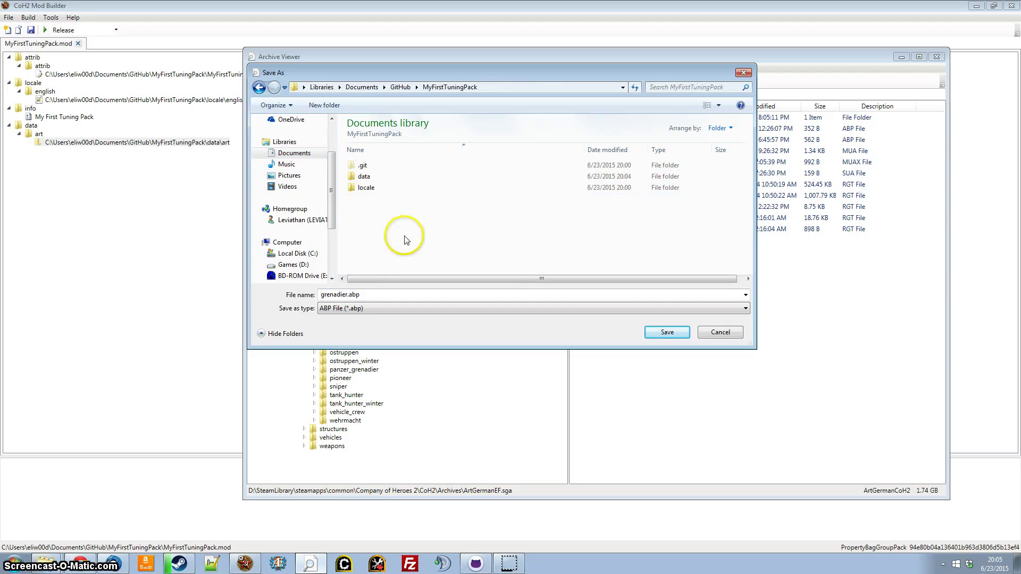
pyautogui.doubleClick(378, 177)
pyautogui.doubleClick(367, 165)
pyautogui.moveTo(383, 72); pyautogui.dragTo(549, 115)
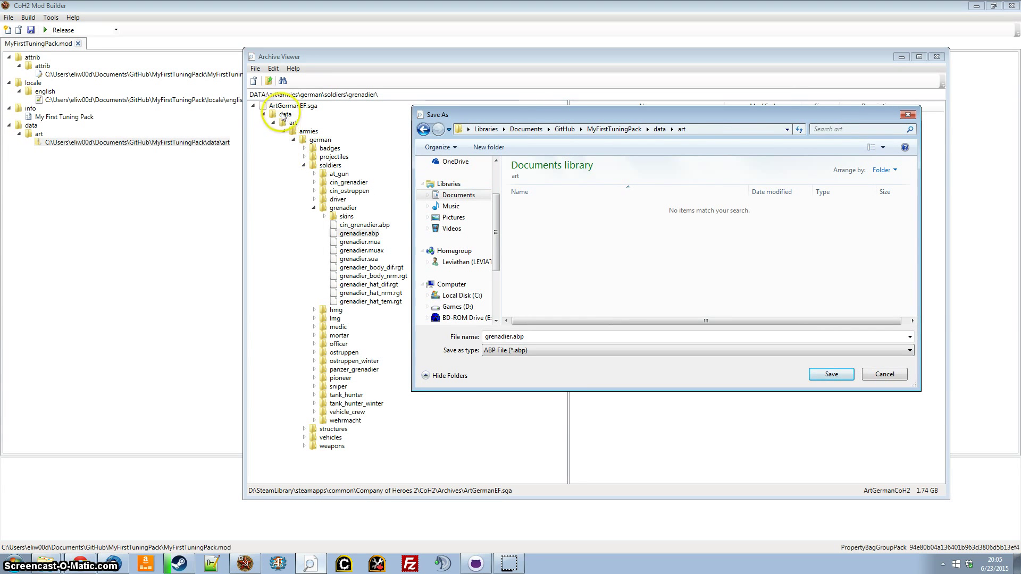
# Create a folder named armies inside data\art and open it.
pyautogui.rightClick(570, 242)
pyautogui.moveTo(645, 371)
pyautogui.click(692, 367)
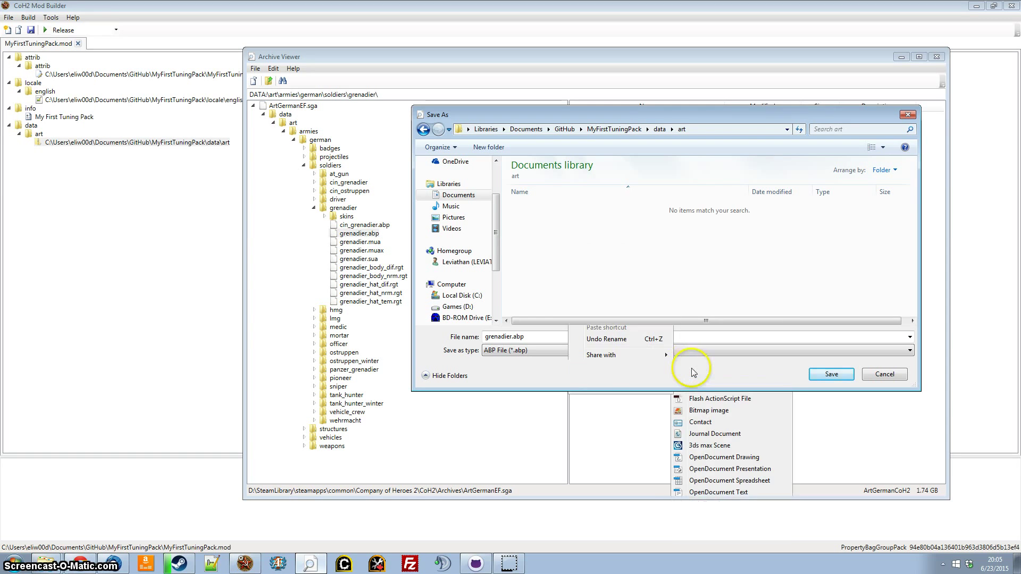
pyautogui.write('armies')
pyautogui.press('Return')
pyautogui.doubleClick(542, 207)
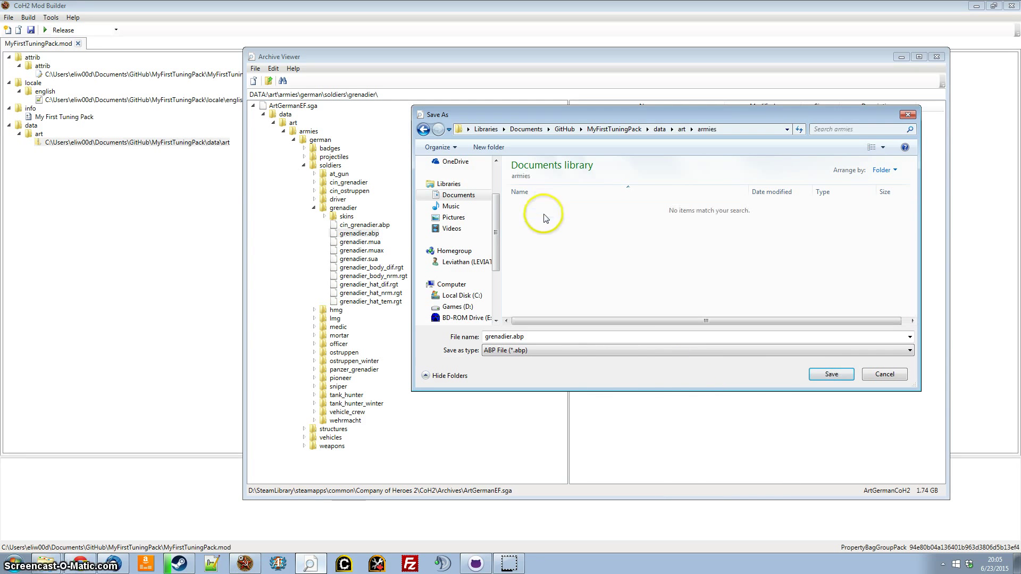
# Create a folder named german inside armies and open it.
pyautogui.rightClick(546, 233)
pyautogui.click(665, 362)
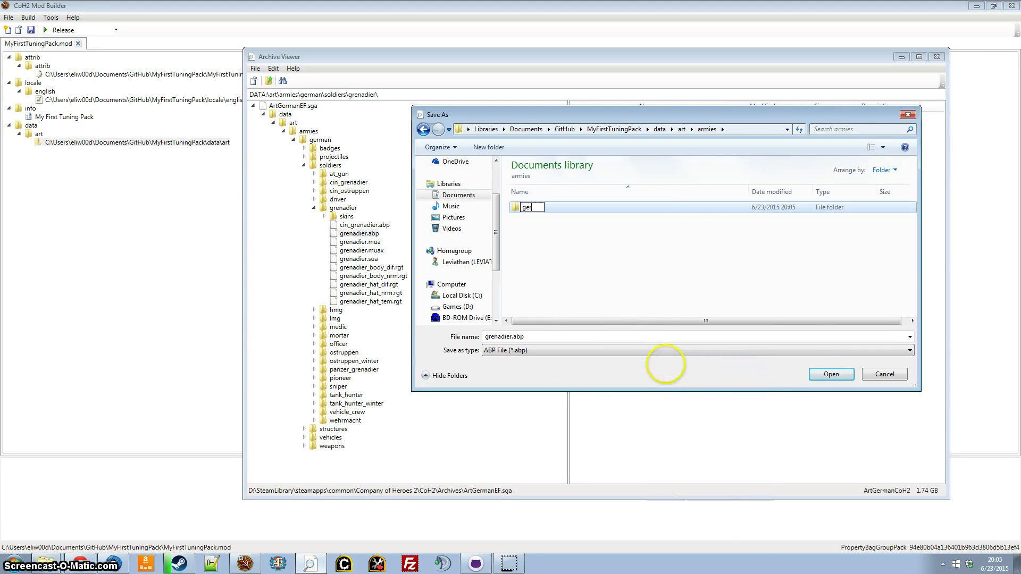
pyautogui.write('german')
pyautogui.press('Return')
pyautogui.doubleClick(538, 208)
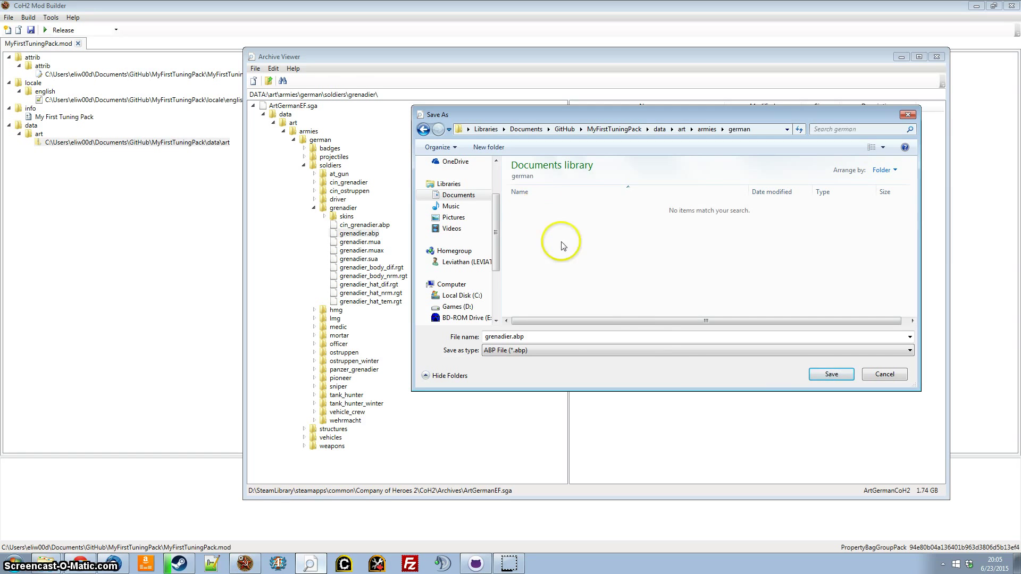
# Create a folder named soldiers inside german and open it.
pyautogui.rightClick(562, 243)
pyautogui.moveTo(656, 367)
pyautogui.click(686, 371)
pyautogui.write('soldiers')
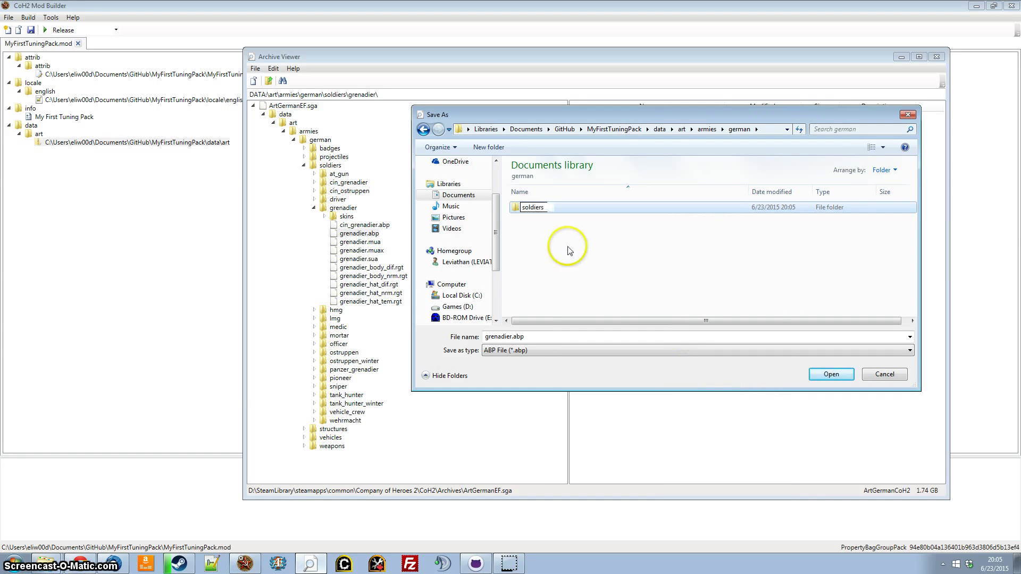
pyautogui.press('Return')
pyautogui.doubleClick(538, 208)
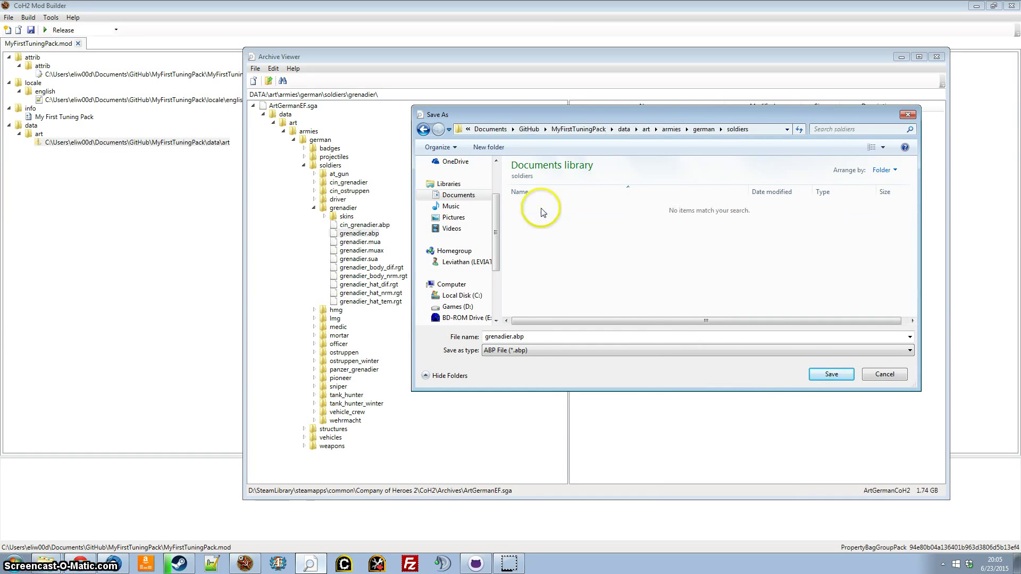
# Create a folder named grenadier inside soldiers and open it.
pyautogui.rightClick(545, 232)
pyautogui.click(667, 364)
pyautogui.write('gren')
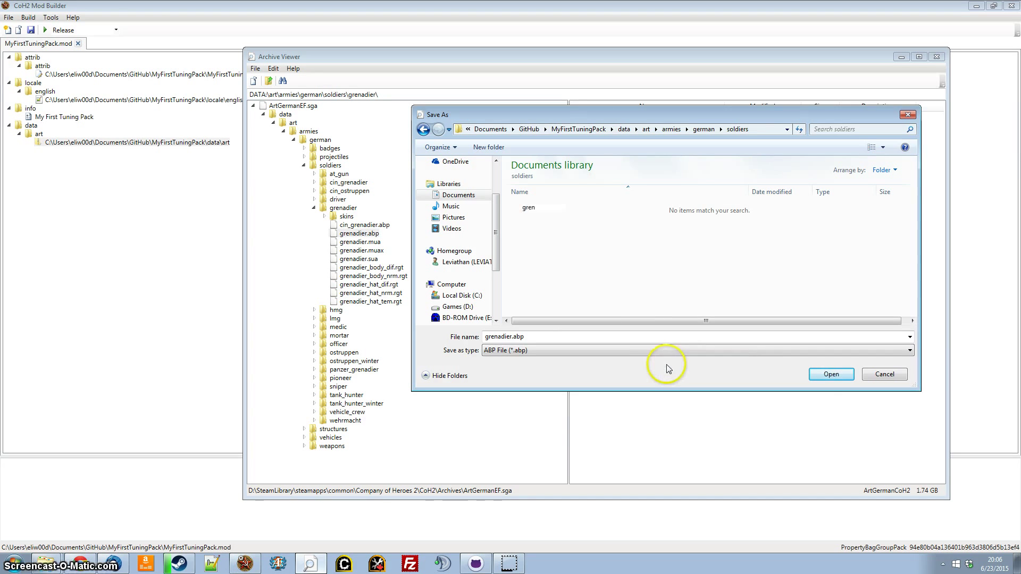
pyautogui.write('adier')
pyautogui.press('Return')
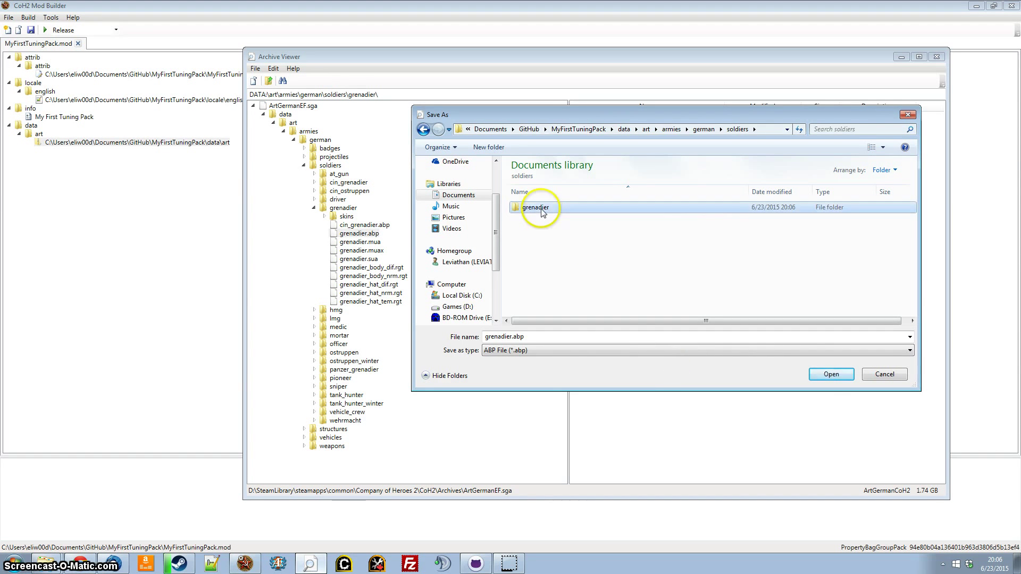
pyautogui.doubleClick(541, 212)
# Save the extracted file as grenadier.abp in the new grenadier folder.
pyautogui.rightClick(548, 229)
pyautogui.click(542, 267)
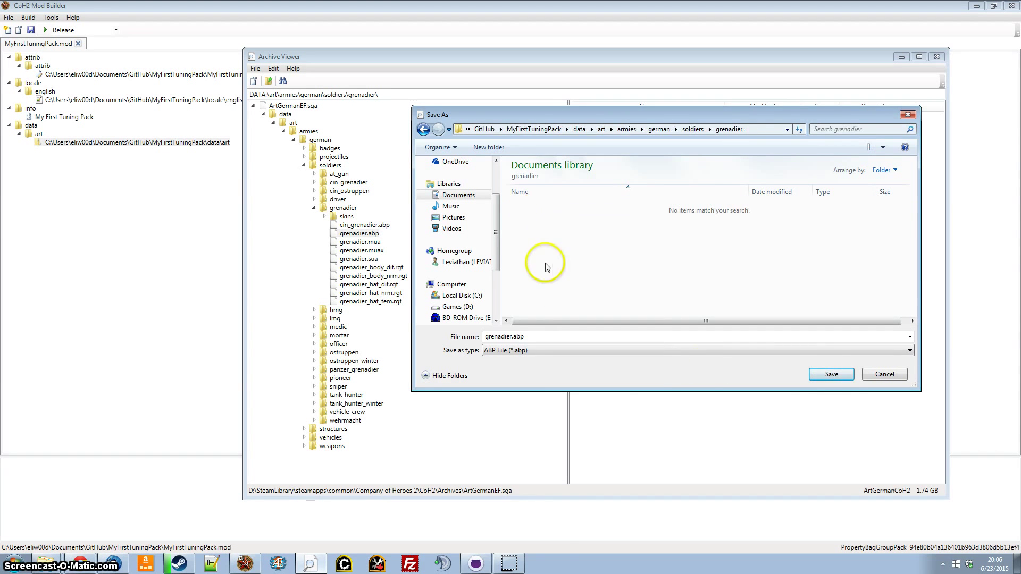
pyautogui.click(831, 375)
# Return to the Mod Builder, open the data\art burn folder's location in Explorer and browse to art\armies\german\soldiers\grenadier.
pyautogui.click(96, 372)
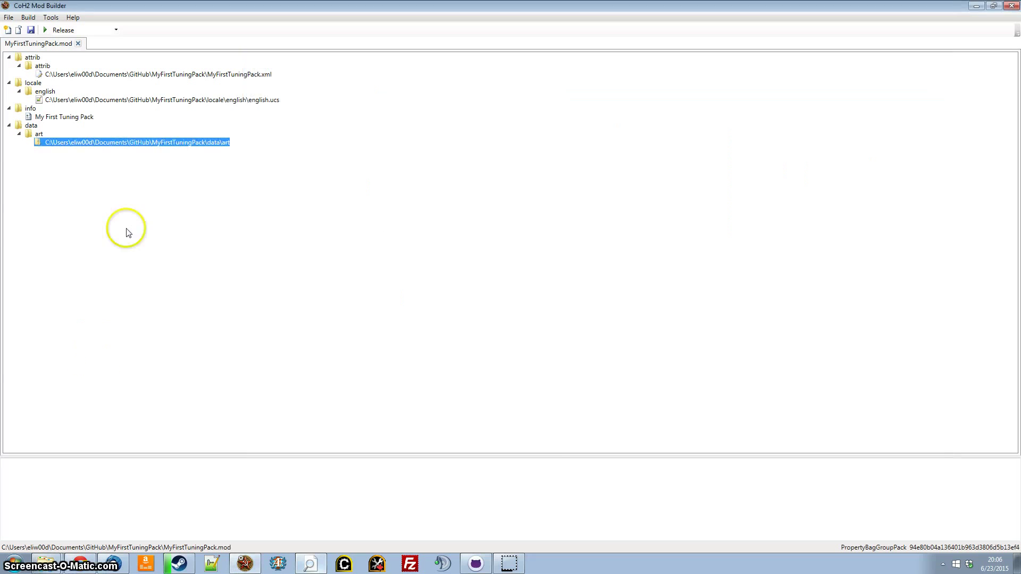
pyautogui.rightClick(136, 142)
pyautogui.click(160, 162)
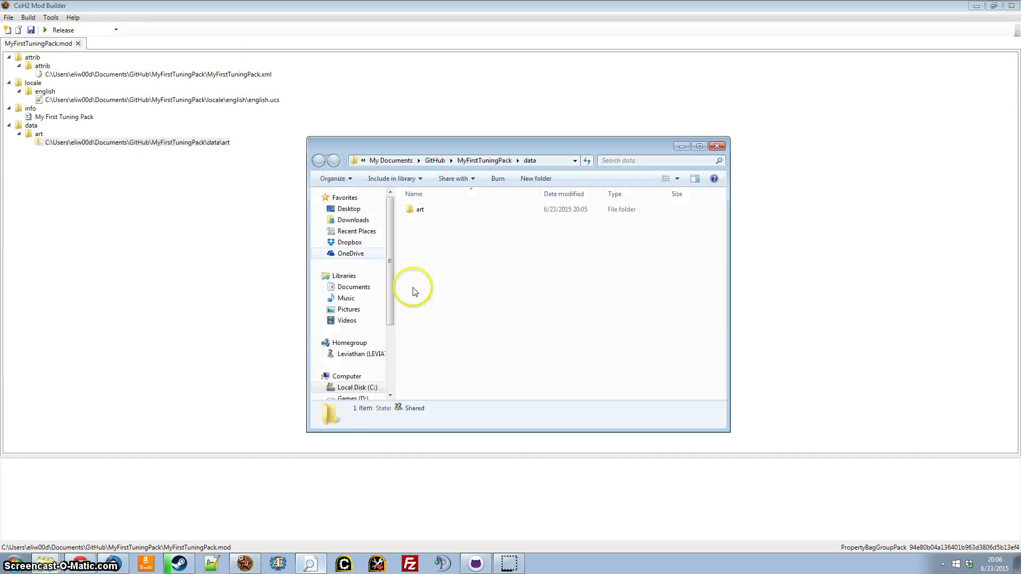
pyautogui.doubleClick(432, 210)
pyautogui.doubleClick(432, 210)
pyautogui.doubleClick(432, 210)
pyautogui.doubleClick(432, 211)
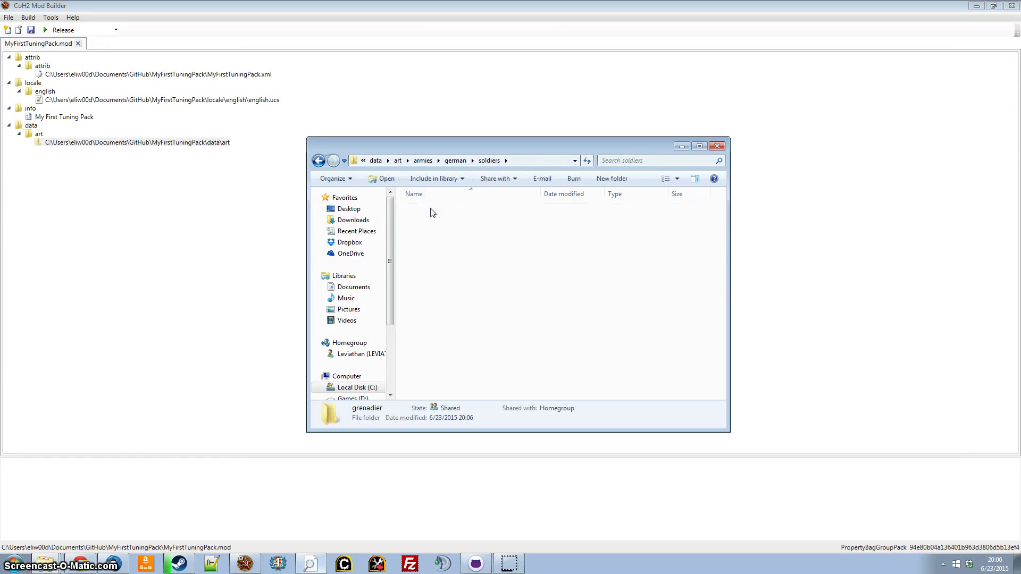
pyautogui.doubleClick(432, 211)
# Open grenadier.abp in Notepad++ and close all other open files.
pyautogui.rightClick(444, 212)
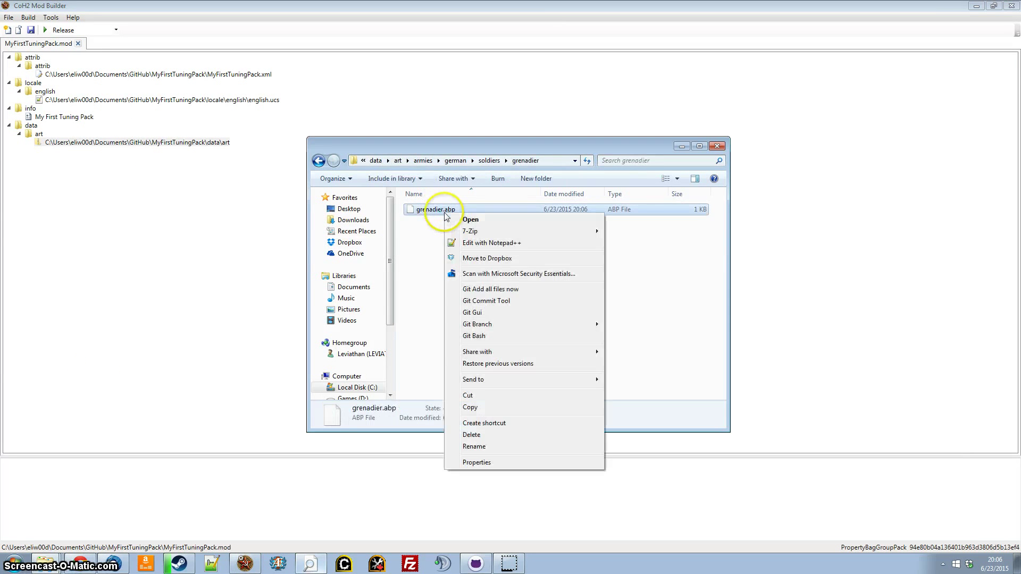
pyautogui.click(509, 244)
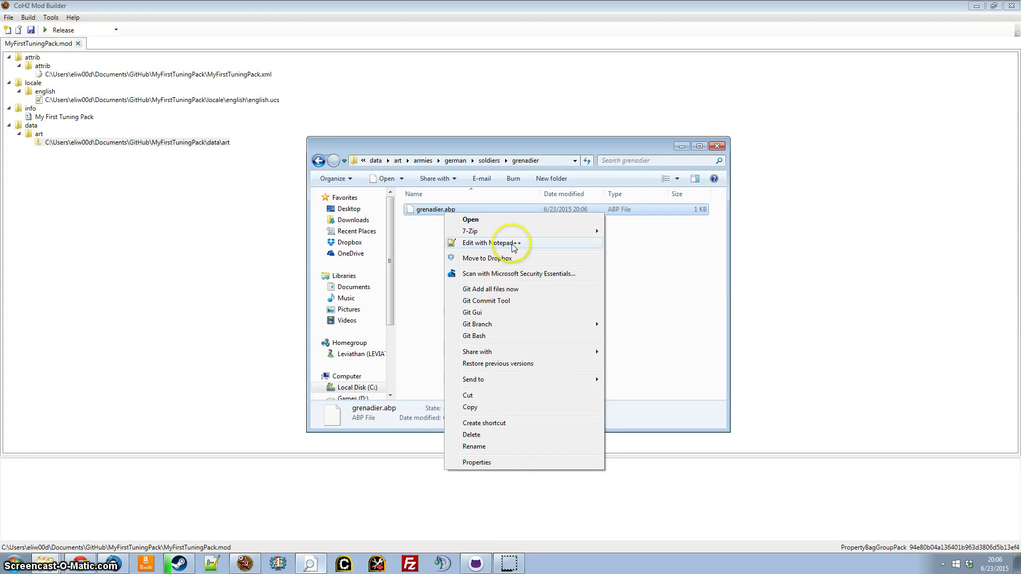
pyautogui.click(513, 248)
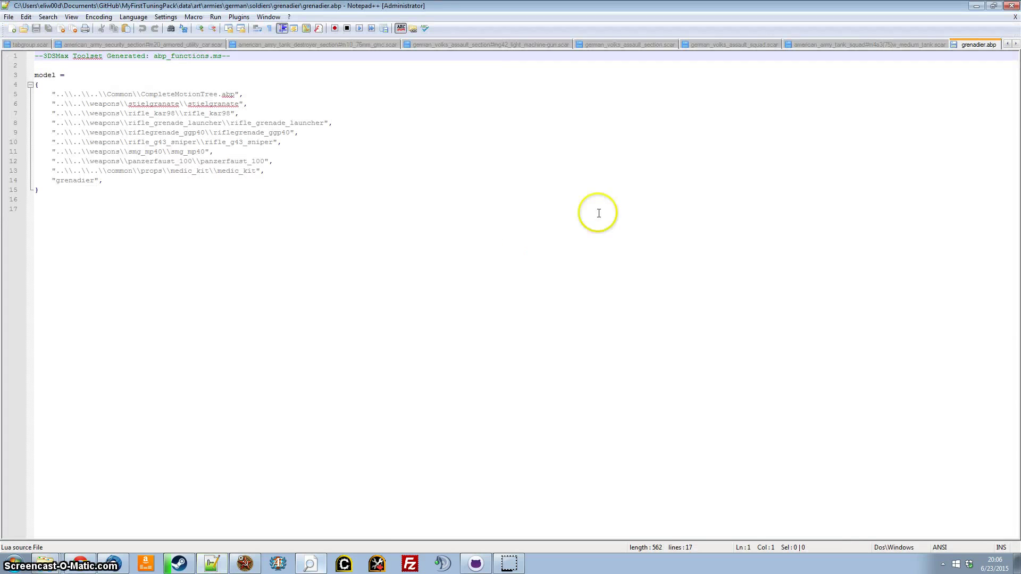
pyautogui.rightClick(960, 45)
pyautogui.click(957, 54)
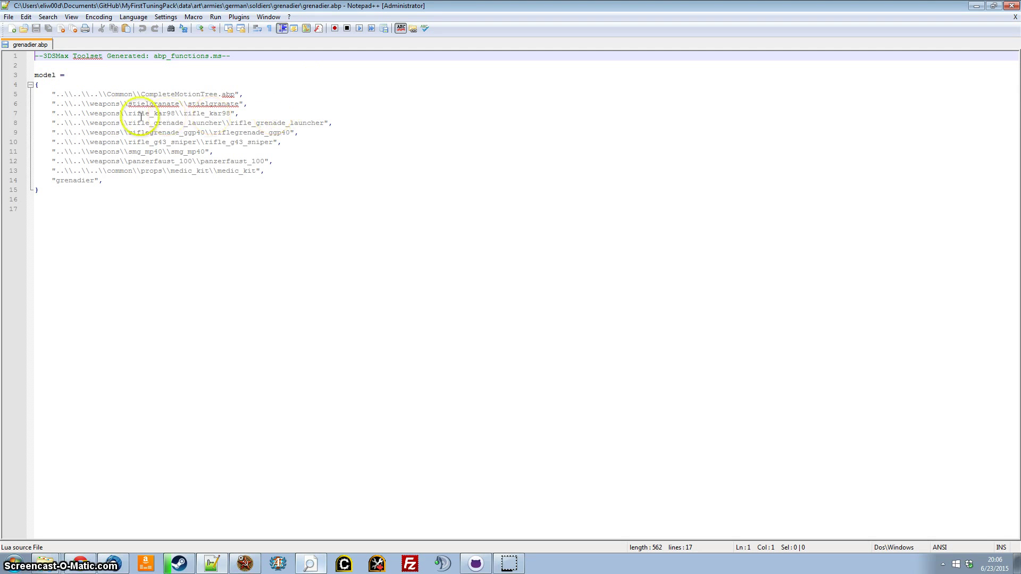
# Examine the model list in grenadier.abp, from the CompleteMotionTree reference through the weapon and prop path entries.
pyautogui.moveTo(51, 93); pyautogui.dragTo(289, 94)
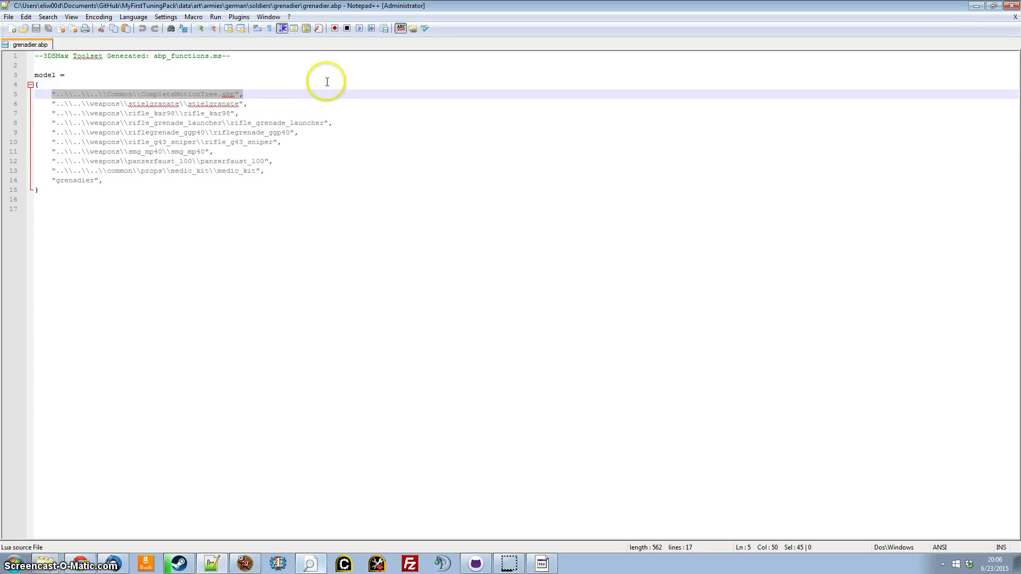
pyautogui.click(80, 83)
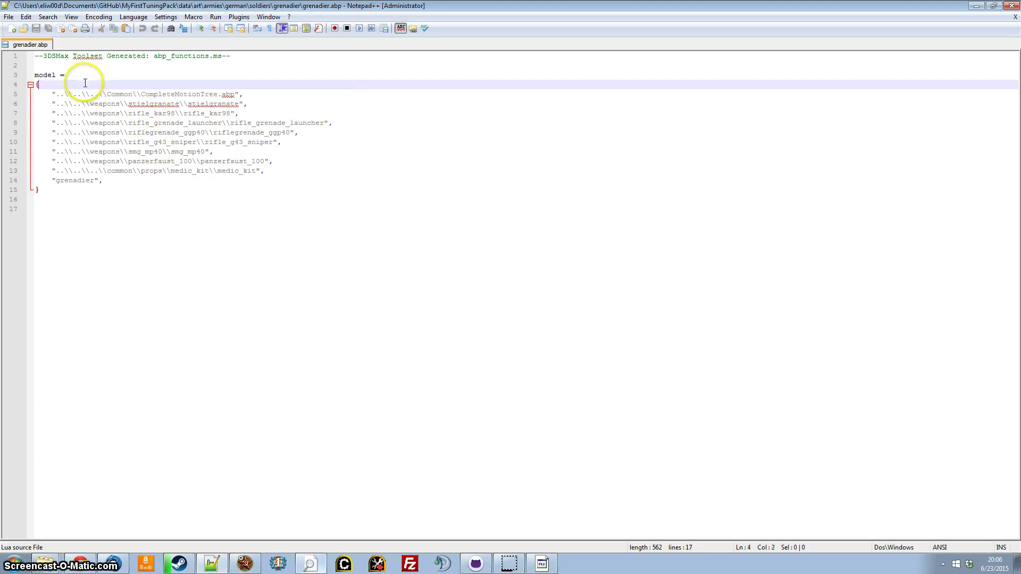
pyautogui.moveTo(52, 94); pyautogui.dragTo(274, 94)
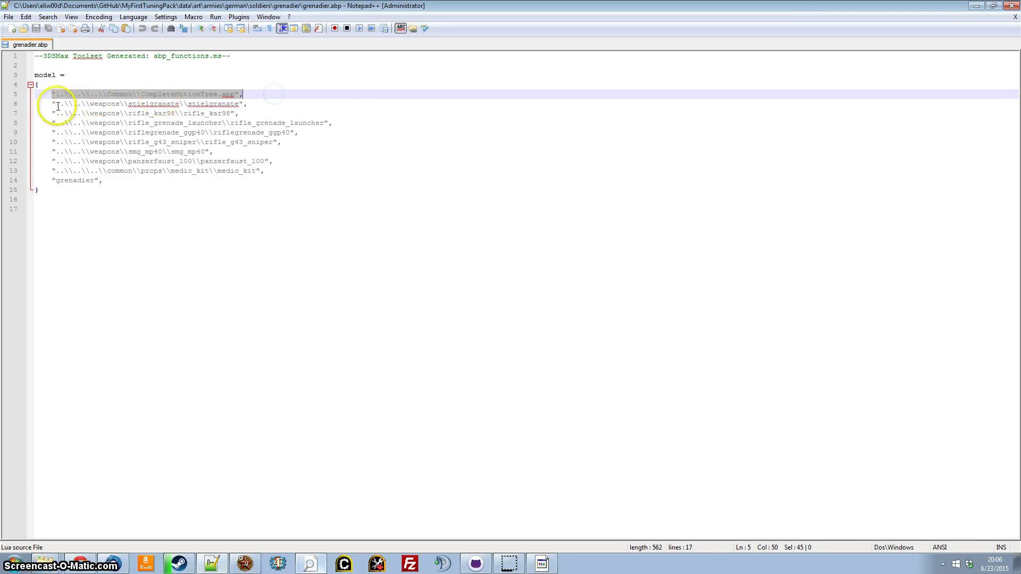
pyautogui.moveTo(53, 103); pyautogui.dragTo(292, 171)
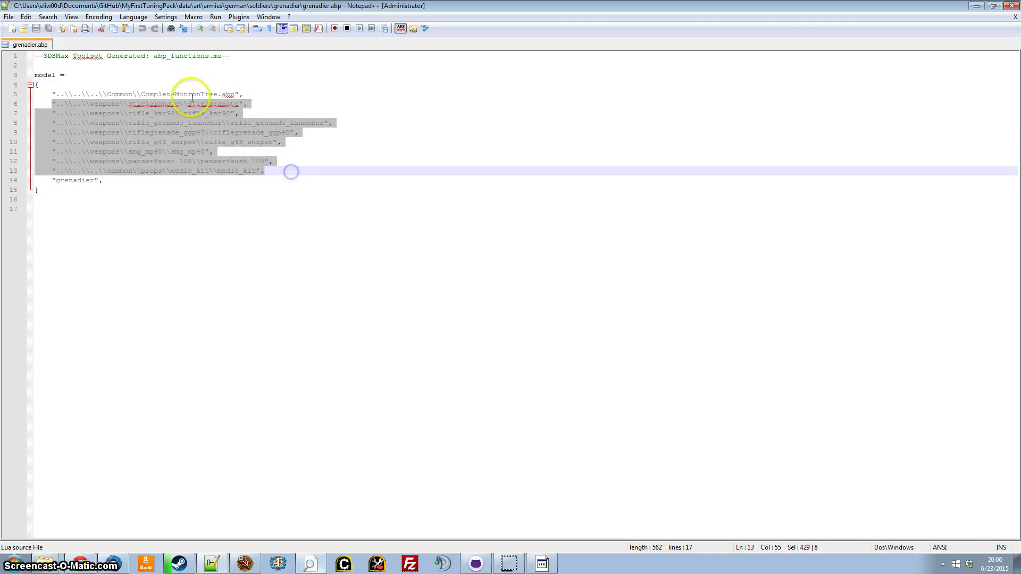
pyautogui.click(108, 114)
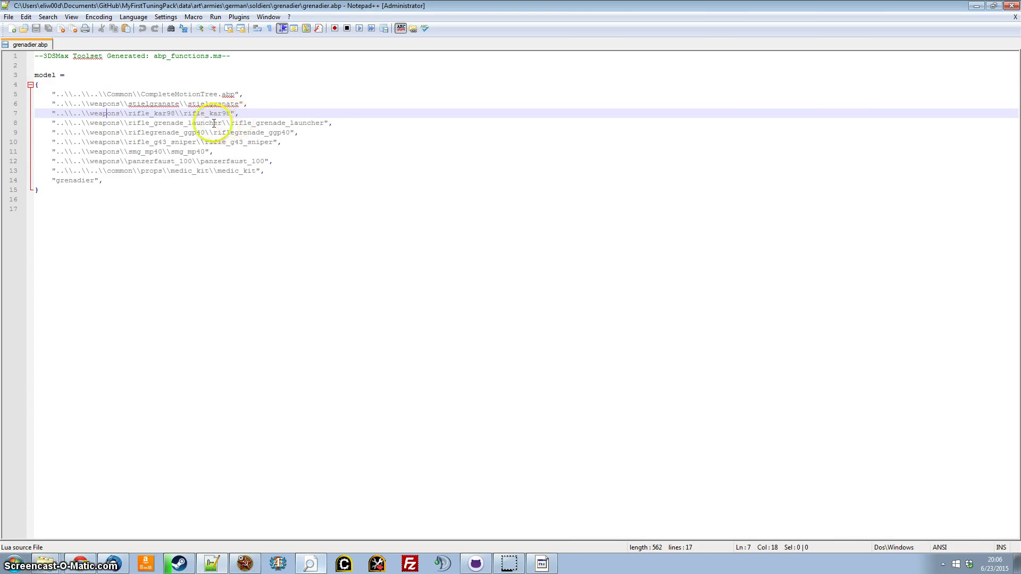
pyautogui.moveTo(52, 103); pyautogui.dragTo(282, 104)
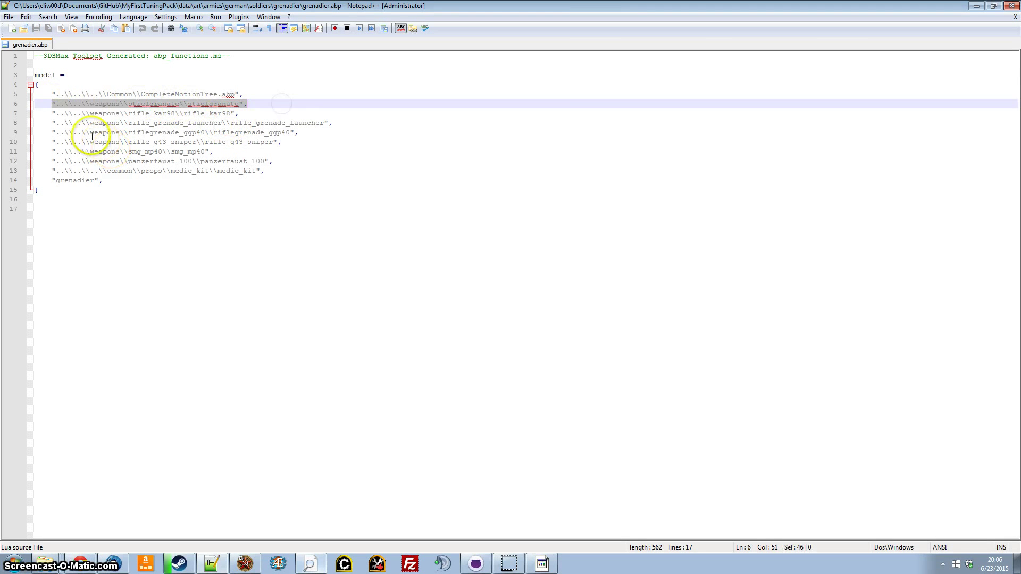
pyautogui.moveTo(52, 113); pyautogui.dragTo(256, 113)
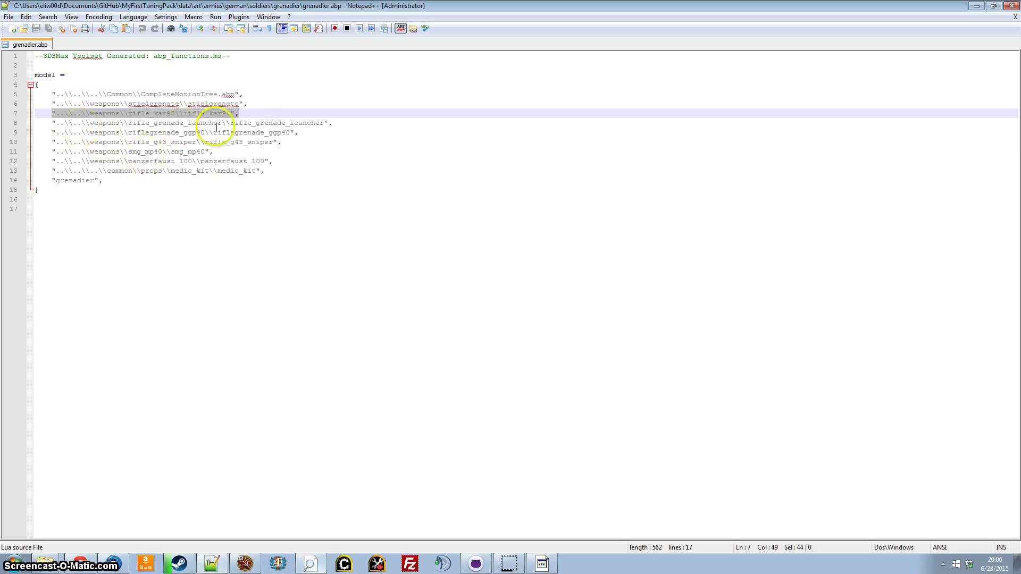
pyautogui.moveTo(169, 123); pyautogui.dragTo(349, 125)
pyautogui.moveTo(103, 123); pyautogui.dragTo(218, 123)
pyautogui.moveTo(102, 142); pyautogui.dragTo(269, 148)
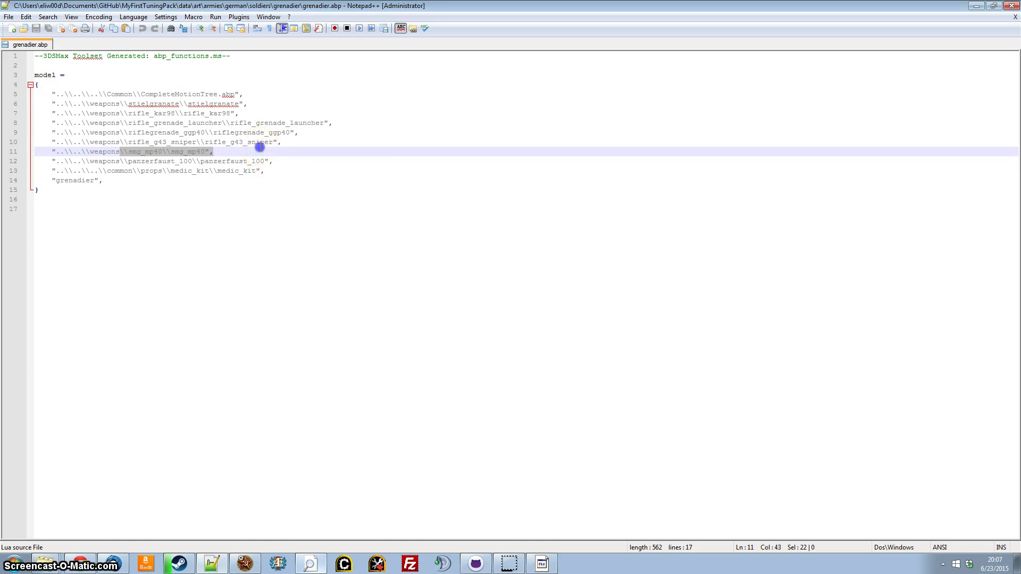
pyautogui.click(261, 148)
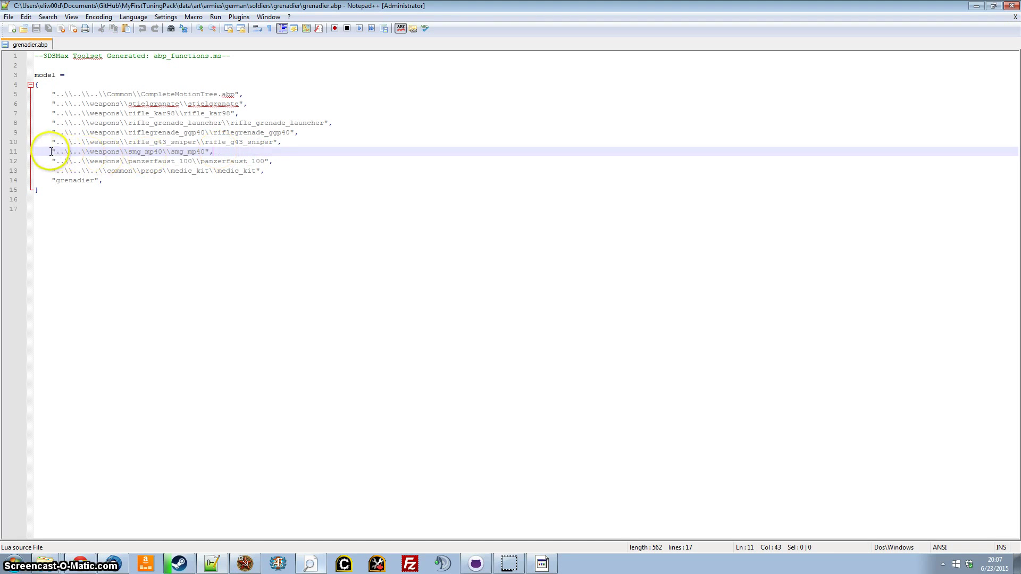
# Duplicate the smg_mp40 weapon line directly below itself and change both names in the copy to smg_mp44.
pyautogui.moveTo(51, 151); pyautogui.dragTo(228, 152)
pyautogui.hotkey('ctrl', 'c')
pyautogui.click(231, 153)
pyautogui.press('Return')
pyautogui.hotkey('ctrl', 'v')
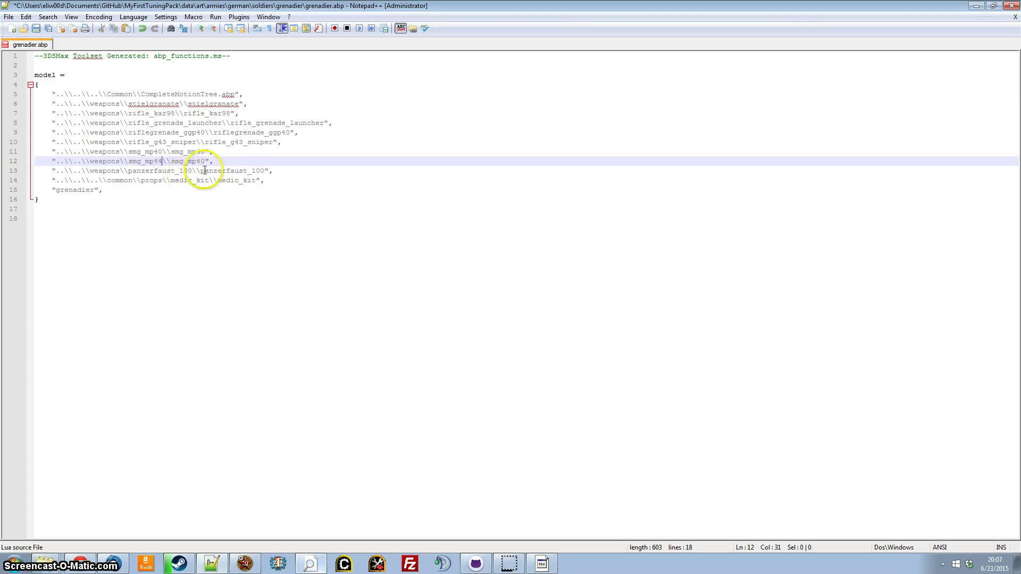
pyautogui.write('4')
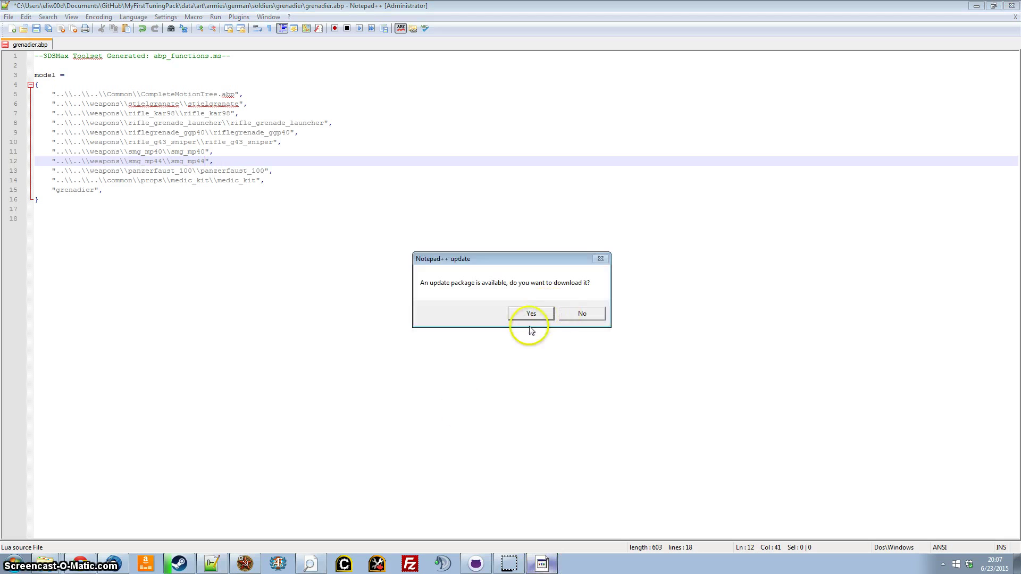
# Switch to the Archive Viewer and inspect the smg_mp44 folder inside the german army's weapons folder.
pyautogui.click(462, 408)
pyautogui.click(313, 565)
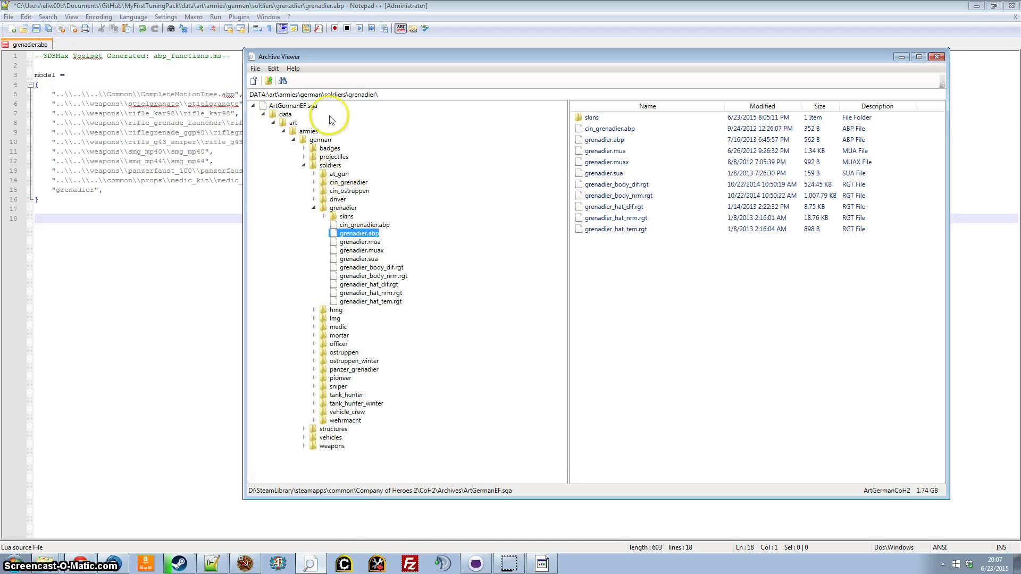
pyautogui.doubleClick(332, 446)
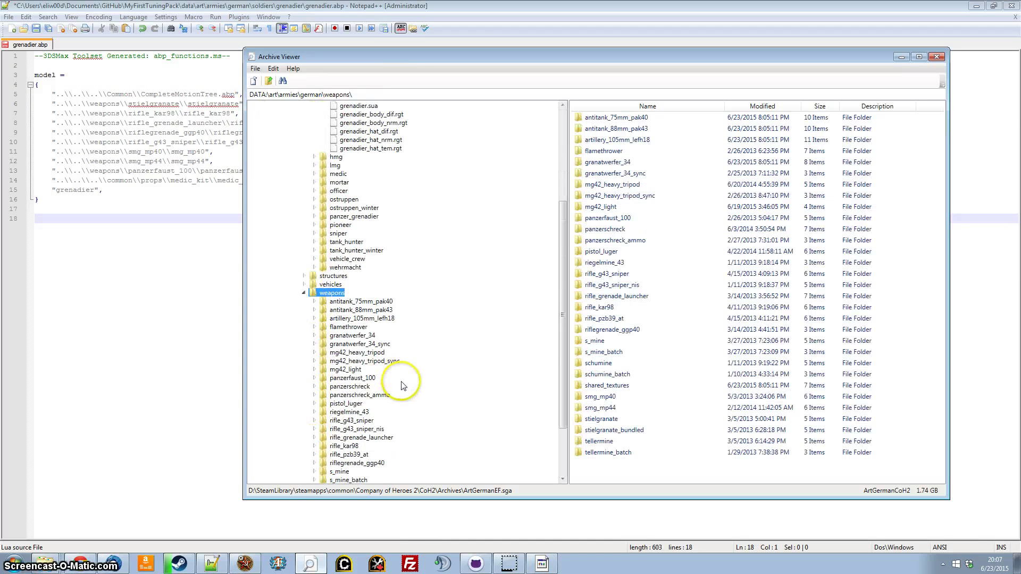
pyautogui.scroll(-3, 402, 386)
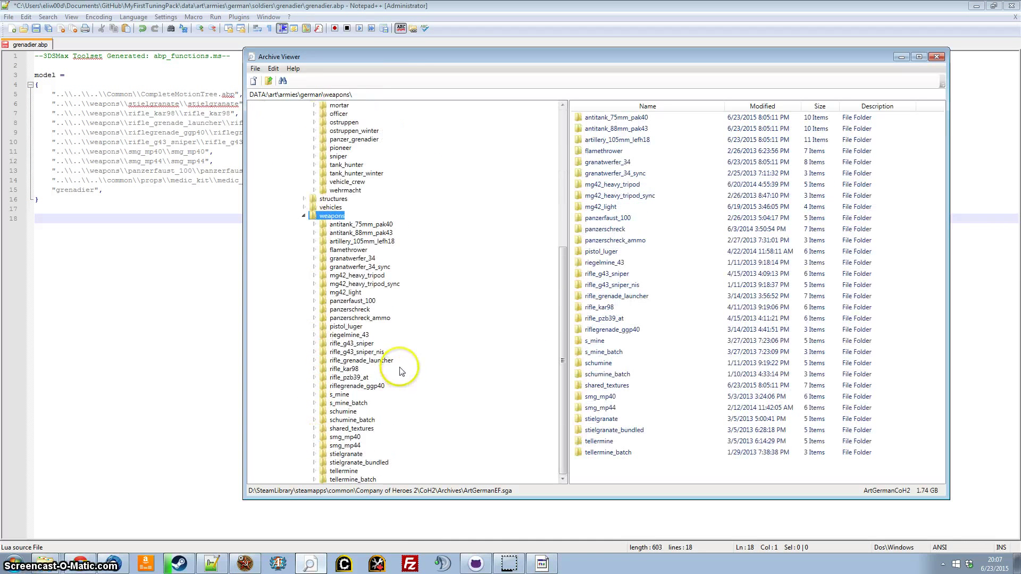
pyautogui.doubleClick(345, 446)
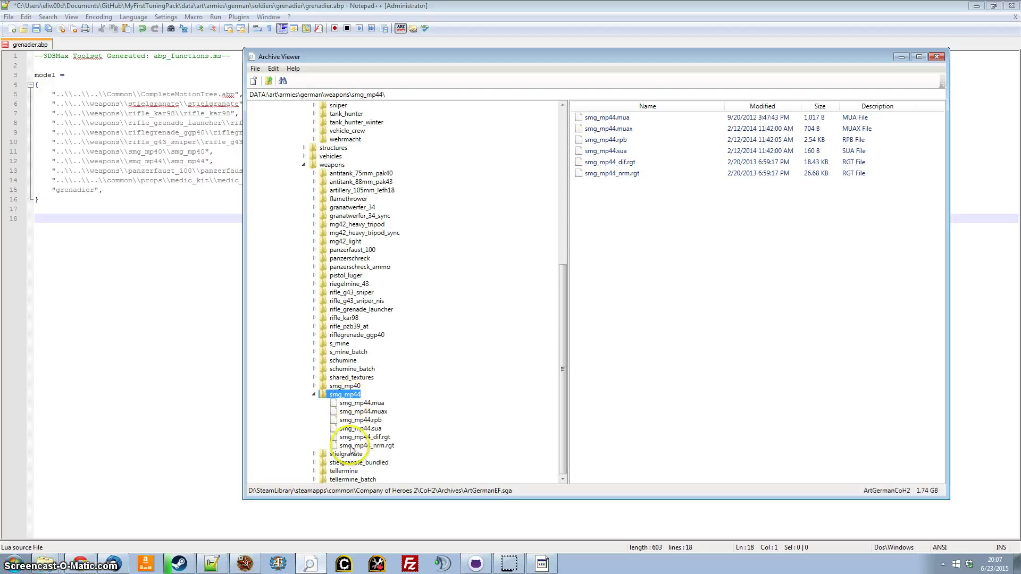
# Return to Notepad++, check the added smg_mp44 line and save grenadier.abp.
pyautogui.click(176, 265)
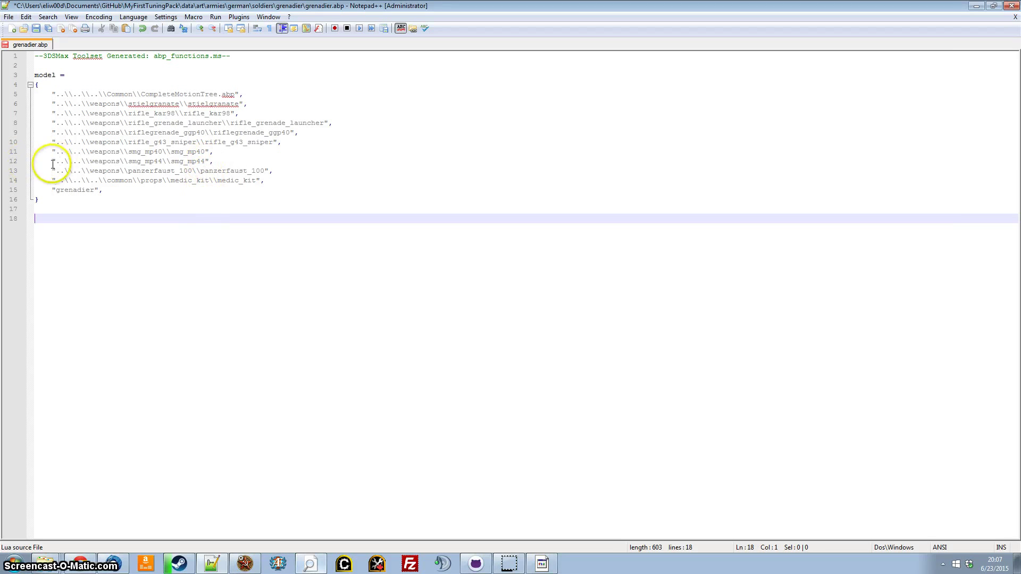
pyautogui.moveTo(52, 161); pyautogui.dragTo(272, 165)
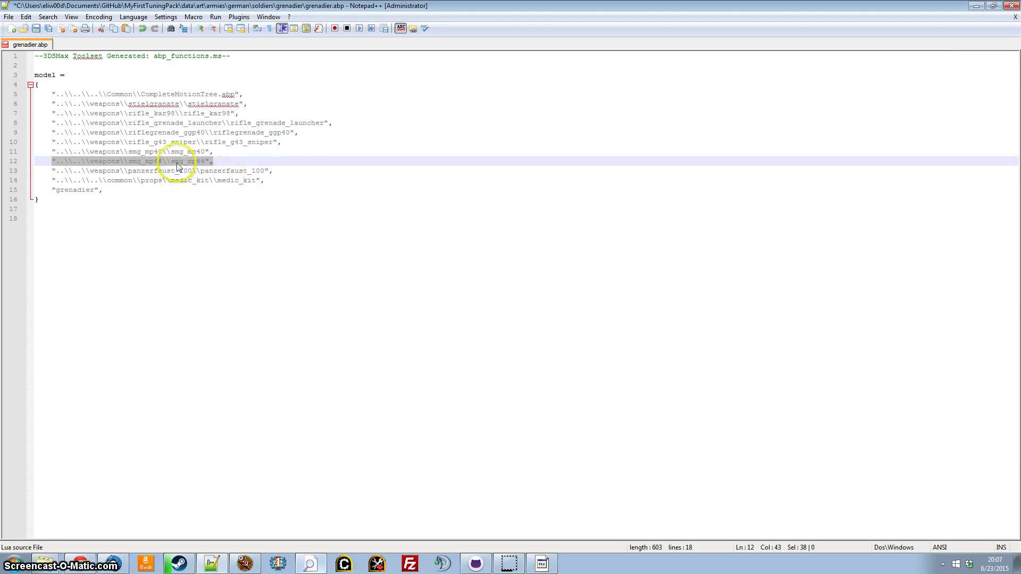
pyautogui.click(290, 161)
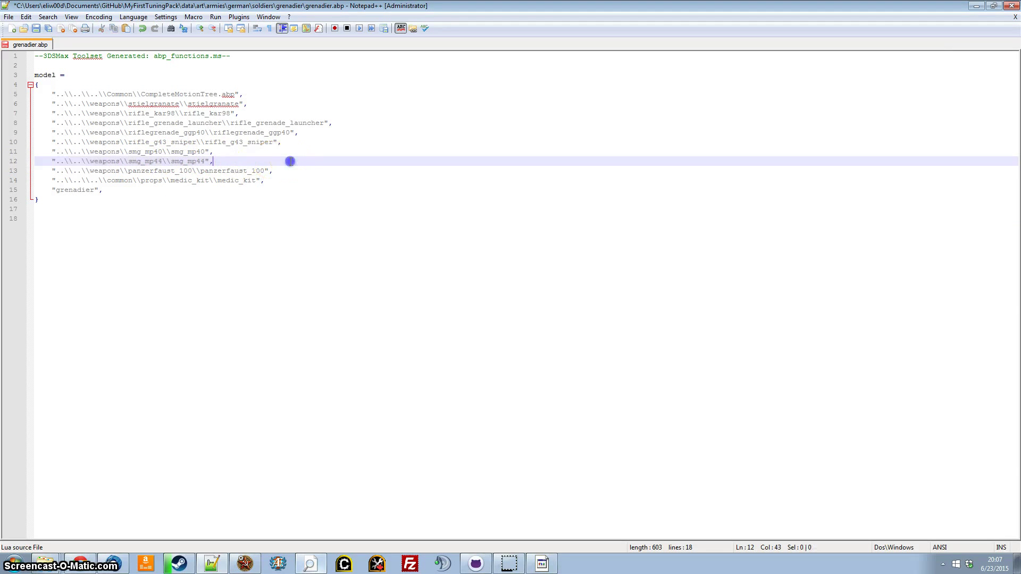
pyautogui.click(43, 30)
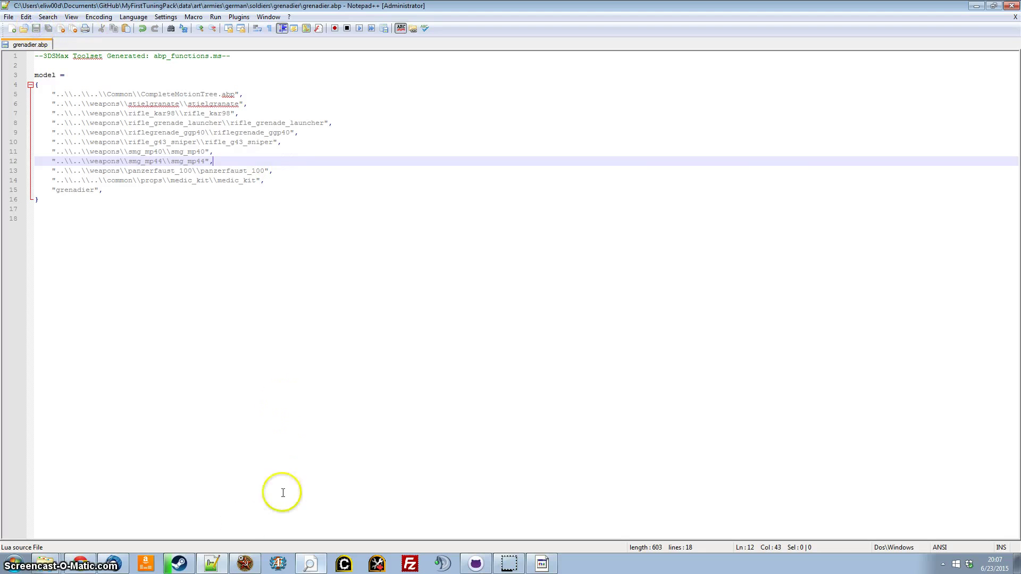
# Switch to the Mod Builder, build MyFirstTuningPack.mod in the Release configuration and cancel the remaining build process.
pyautogui.click(245, 564)
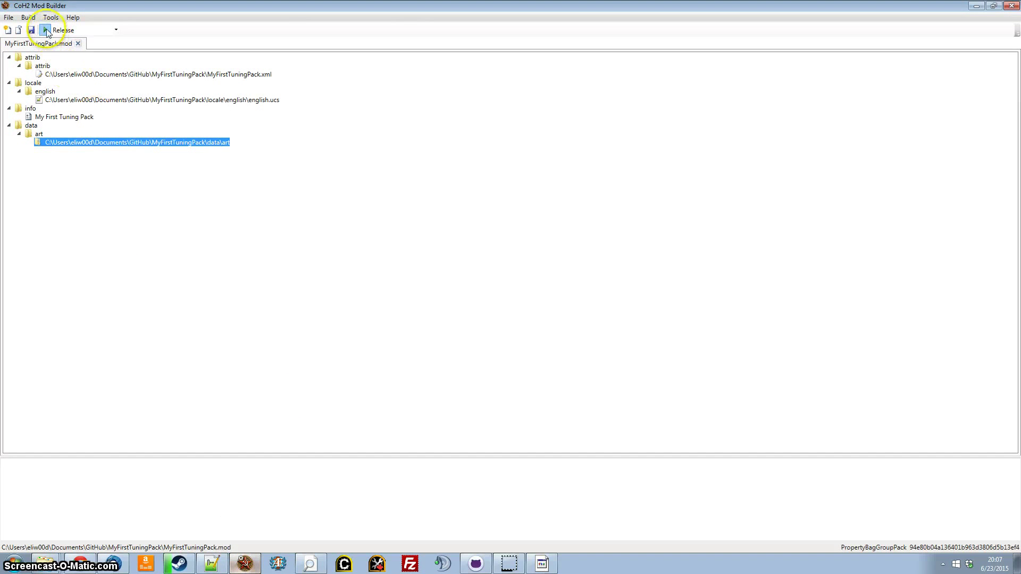
pyautogui.click(45, 30)
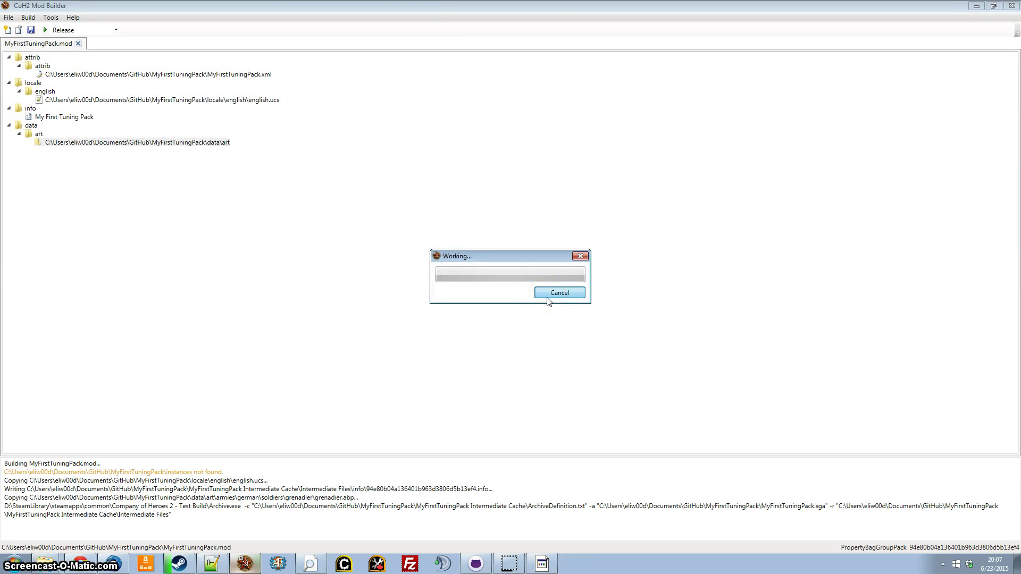
pyautogui.click(549, 299)
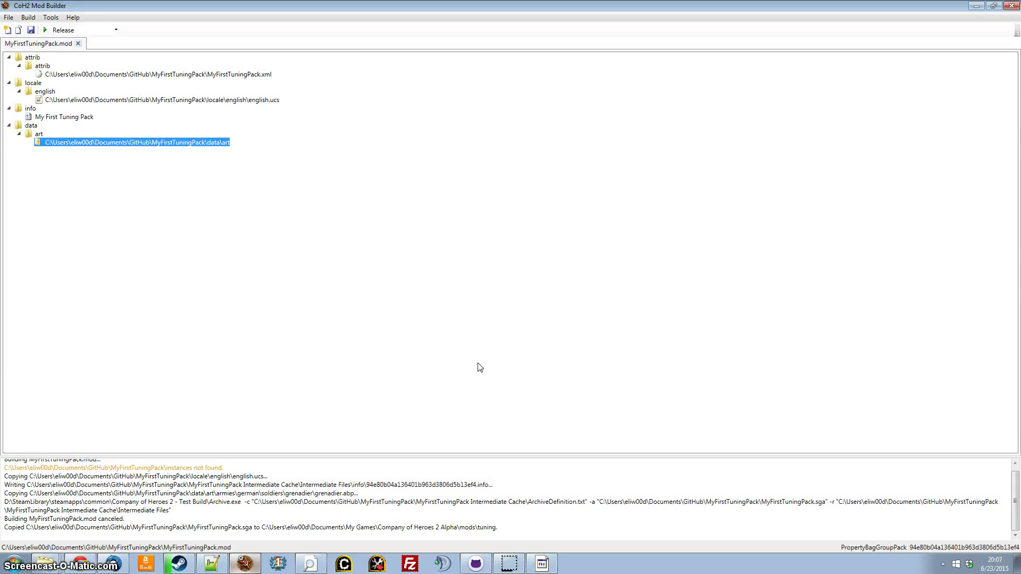
# Switch to the Archive Viewer, start opening another archive and browse to D:\SteamLibrary\steamapps\common.
pyautogui.click(539, 562)
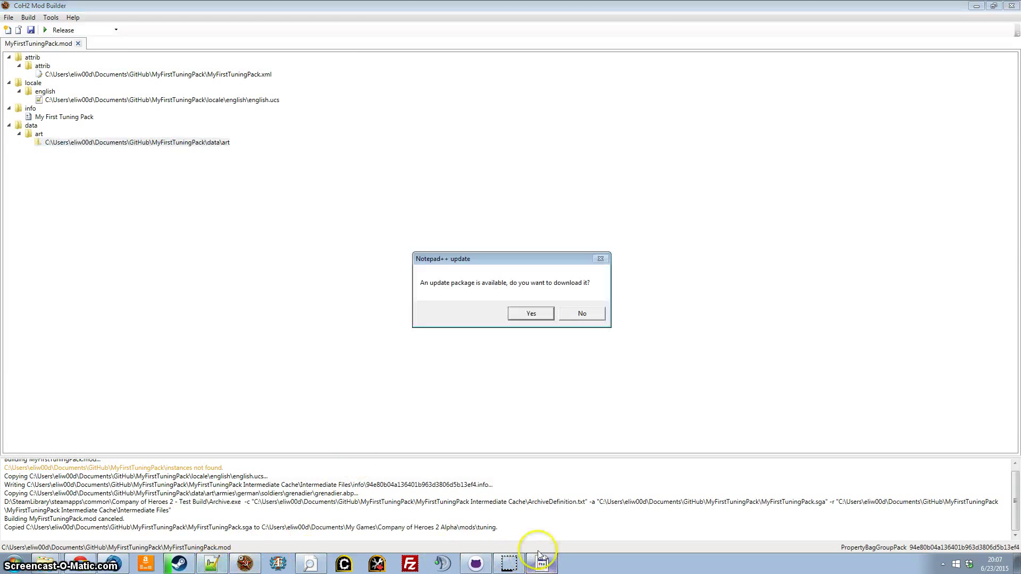
pyautogui.click(537, 378)
pyautogui.click(314, 570)
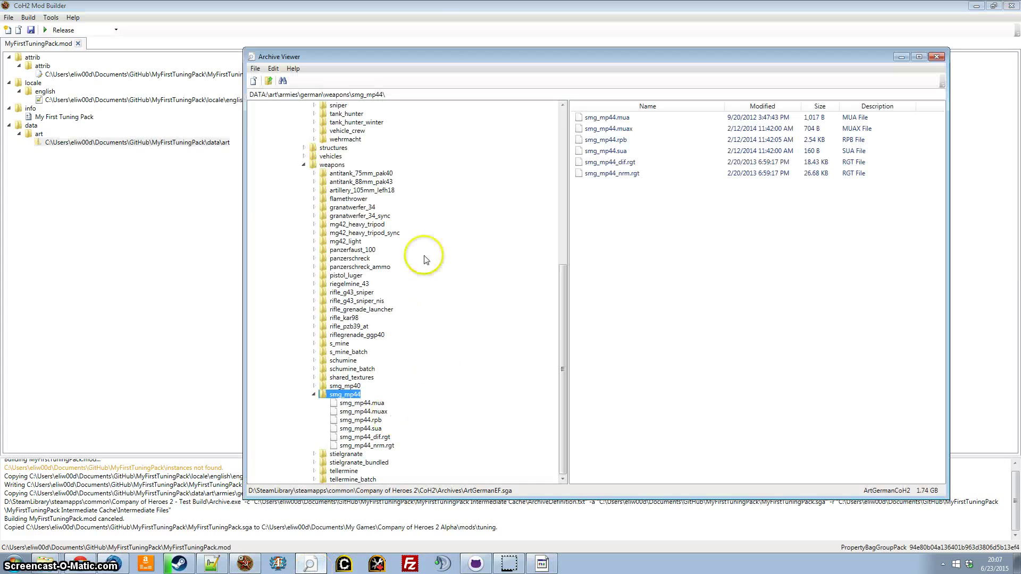
pyautogui.scroll(11, 425, 165)
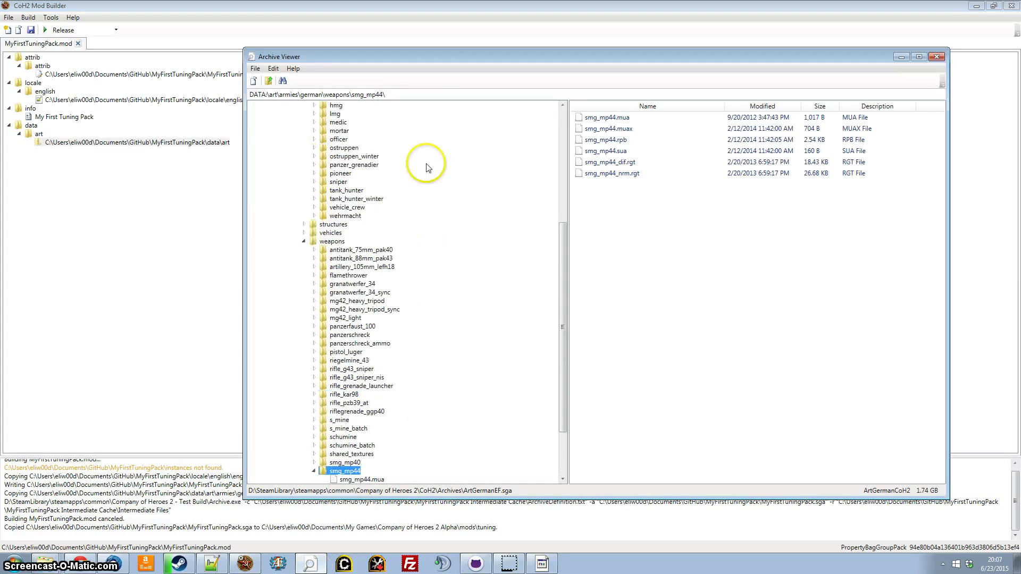
pyautogui.click(254, 81)
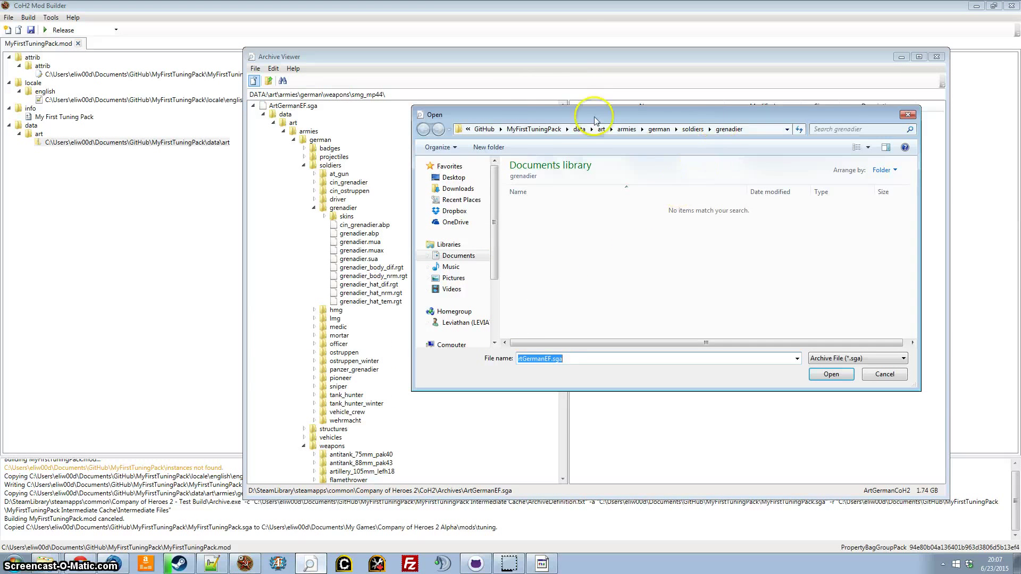
pyautogui.scroll(-5, 452, 266)
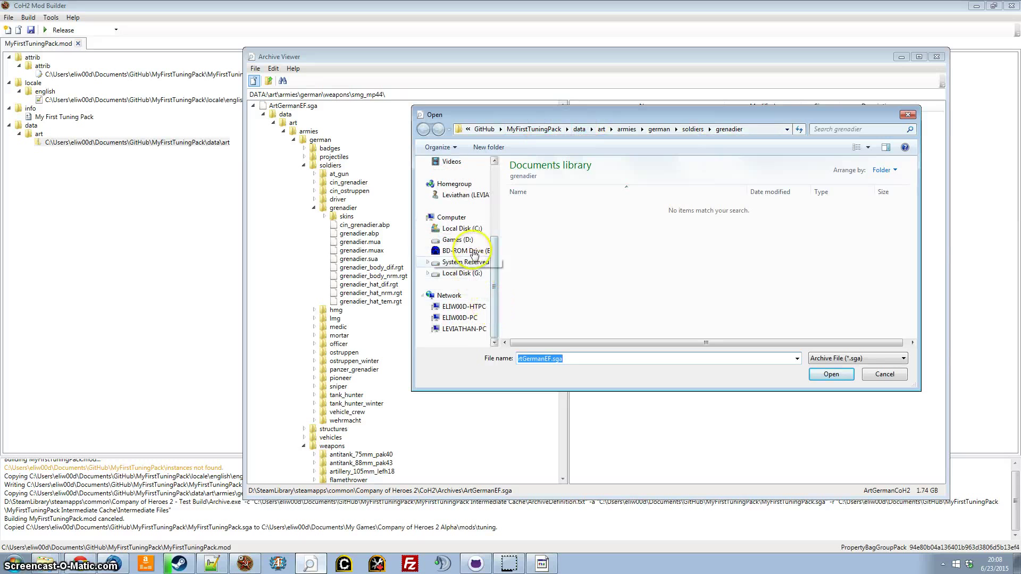
pyautogui.click(457, 239)
pyautogui.doubleClick(539, 223)
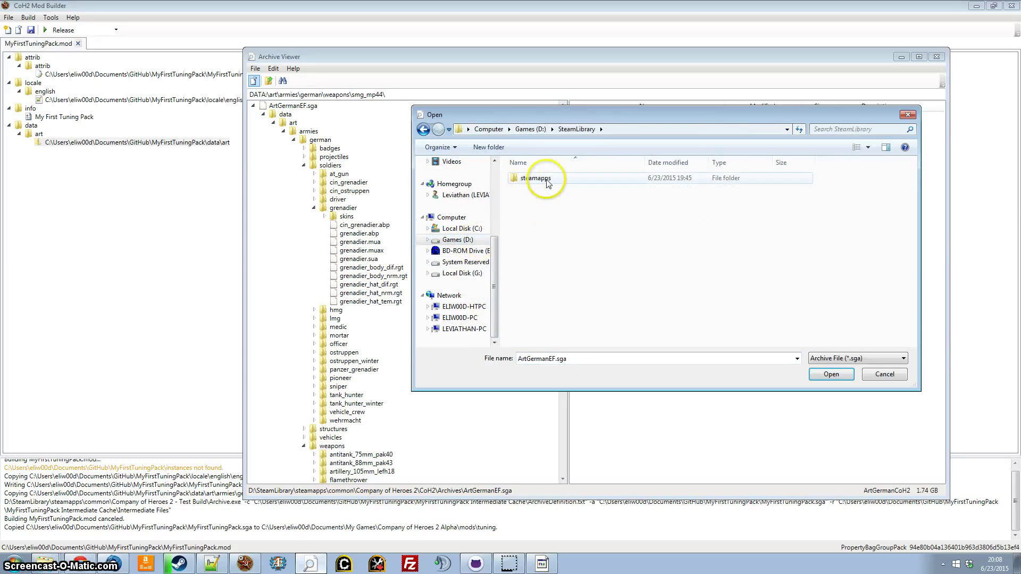
pyautogui.doubleClick(538, 178)
pyautogui.doubleClick(542, 190)
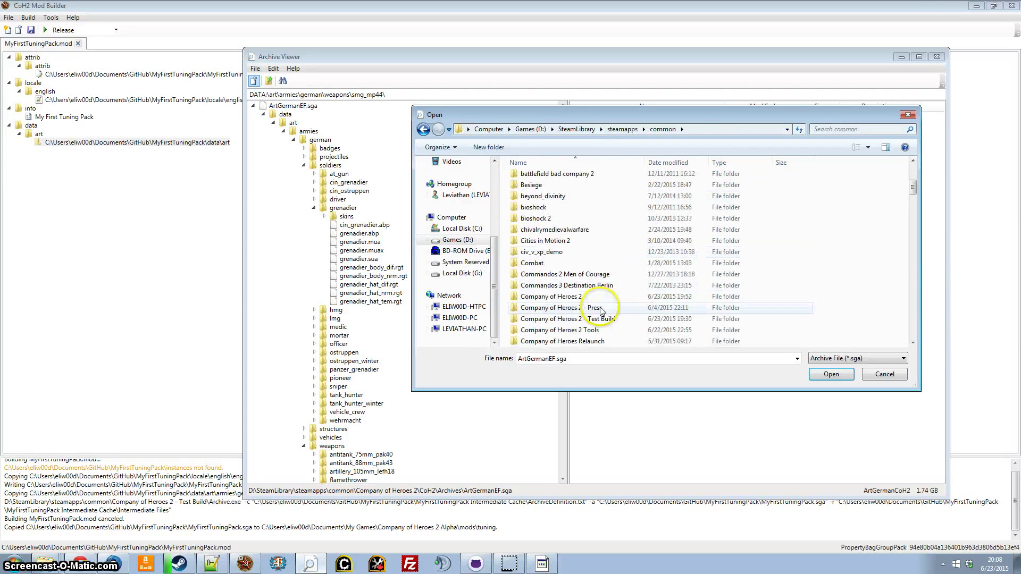
# Open ArtArmies.sga from the Company of Heroes 2\CoH2\Archives folder.
pyautogui.doubleClick(582, 296)
pyautogui.scroll(-3, 564, 271)
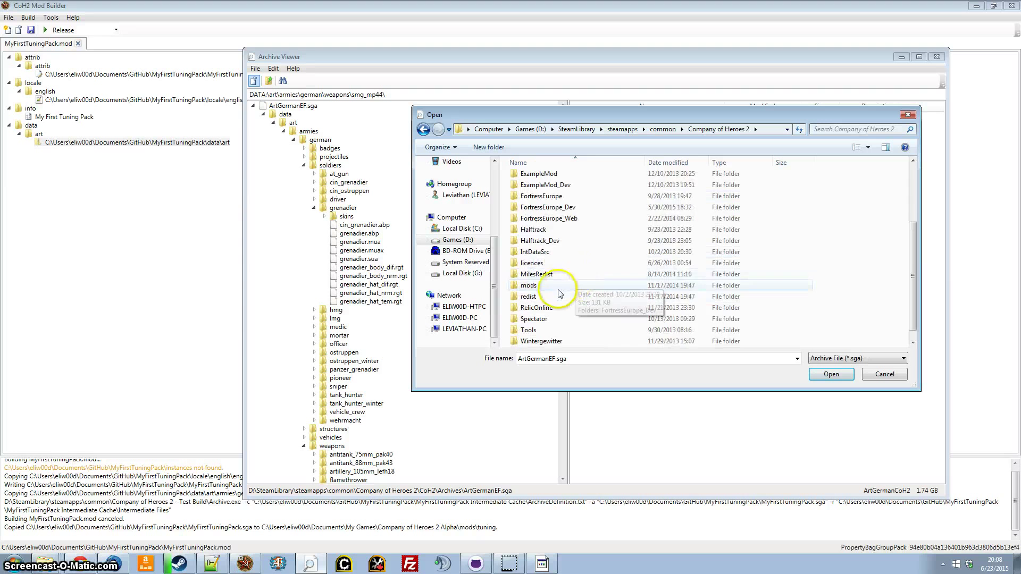
pyautogui.scroll(3, 558, 250)
pyautogui.doubleClick(555, 213)
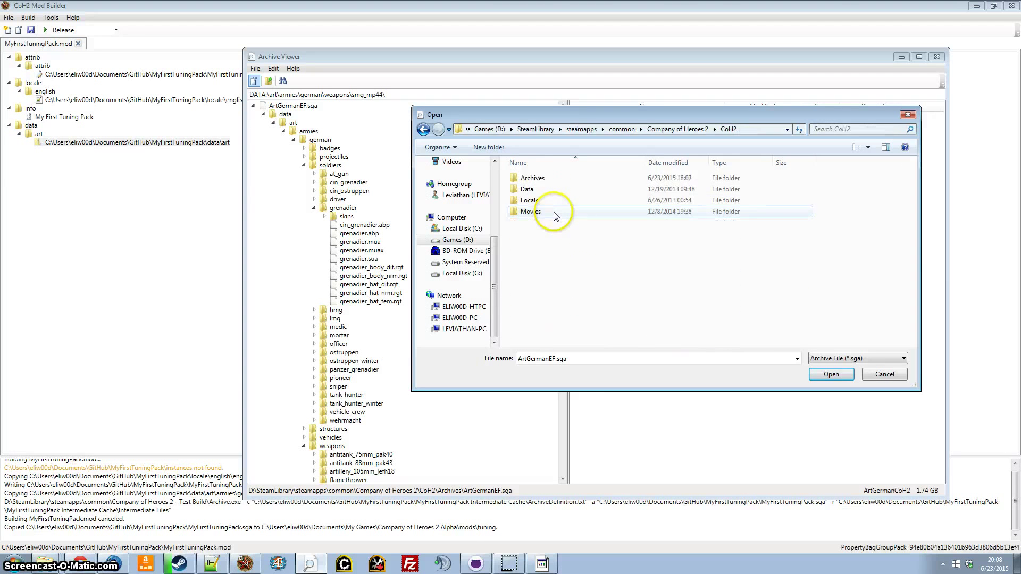
pyautogui.doubleClick(540, 179)
pyautogui.doubleClick(577, 266)
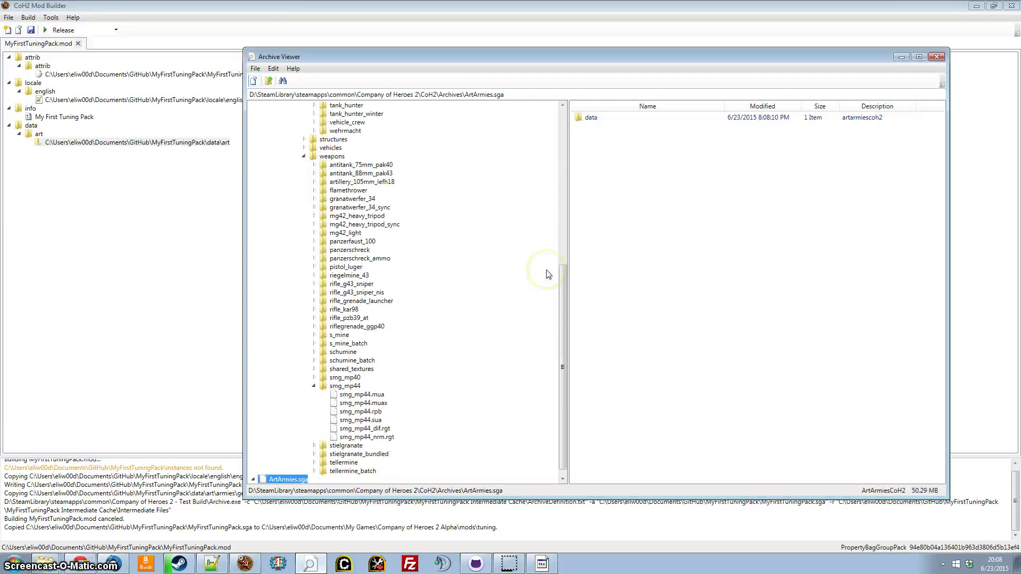
# Expand the ArtArmies.sga archive down to data\art\armies\common.
pyautogui.doubleClick(286, 480)
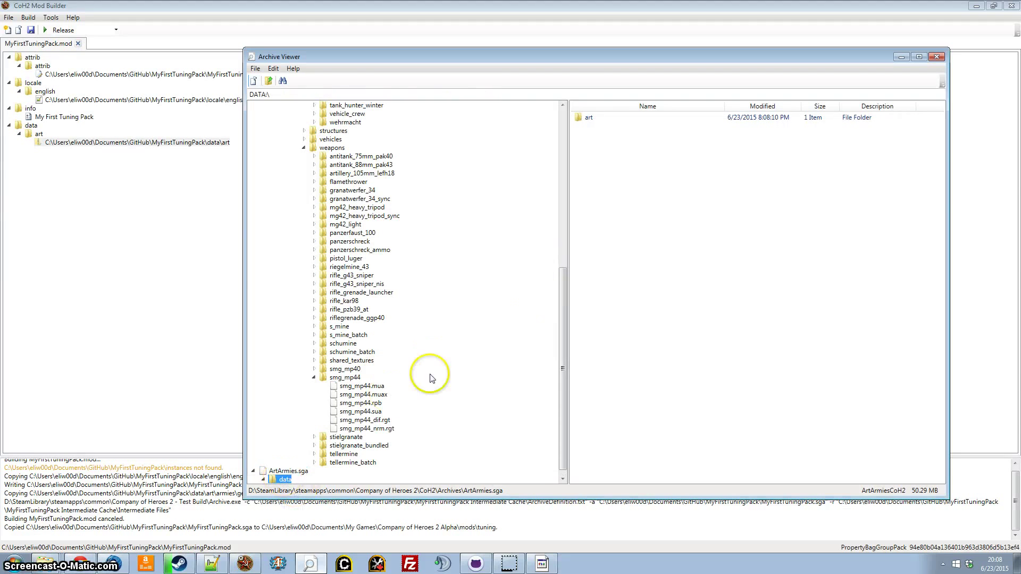
pyautogui.click(291, 480)
pyautogui.doubleClick(292, 481)
pyautogui.doubleClick(299, 480)
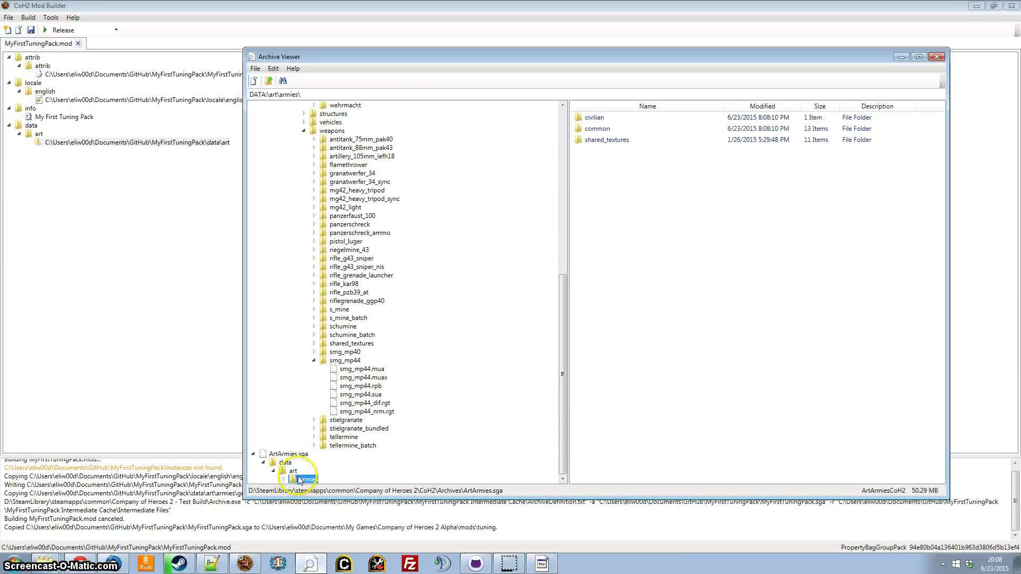
pyautogui.doubleClick(322, 471)
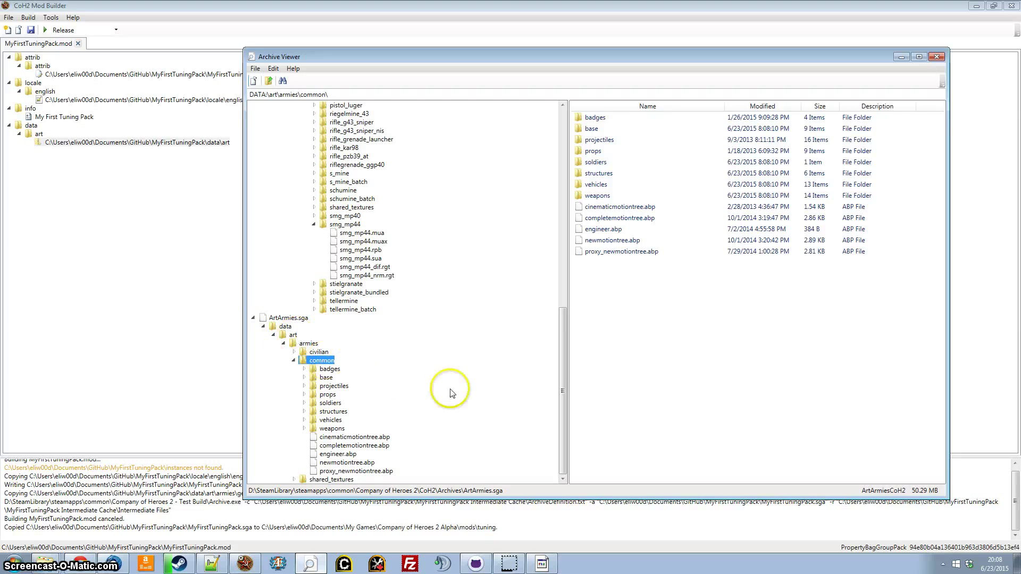
# Start extracting completemotiontree.abp and browse to GitHub\MyFirstTuningPack\data\art\armies as the save location.
pyautogui.rightClick(365, 446)
pyautogui.click(392, 453)
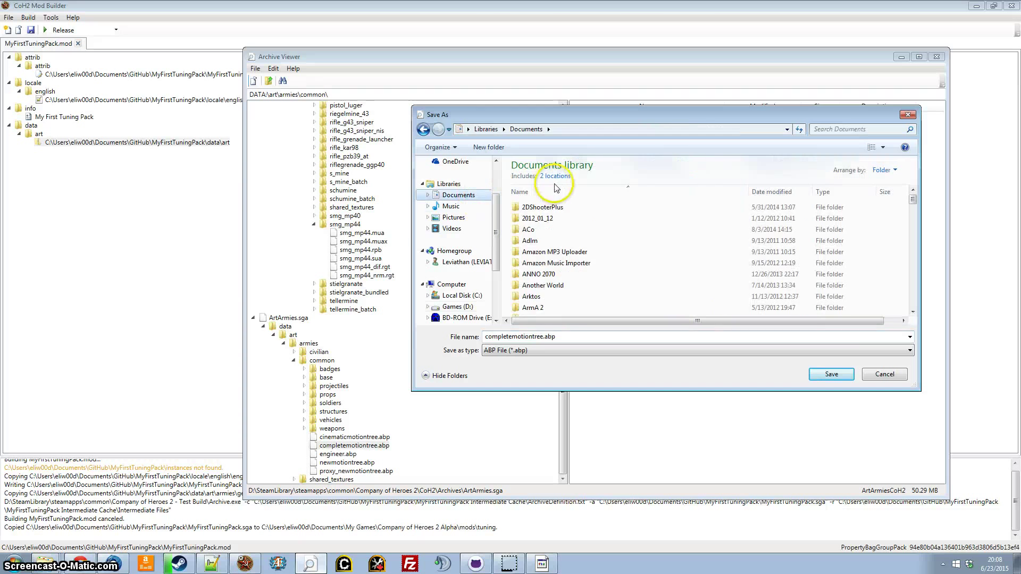
pyautogui.click(554, 208)
pyautogui.press('g')
pyautogui.doubleClick(538, 237)
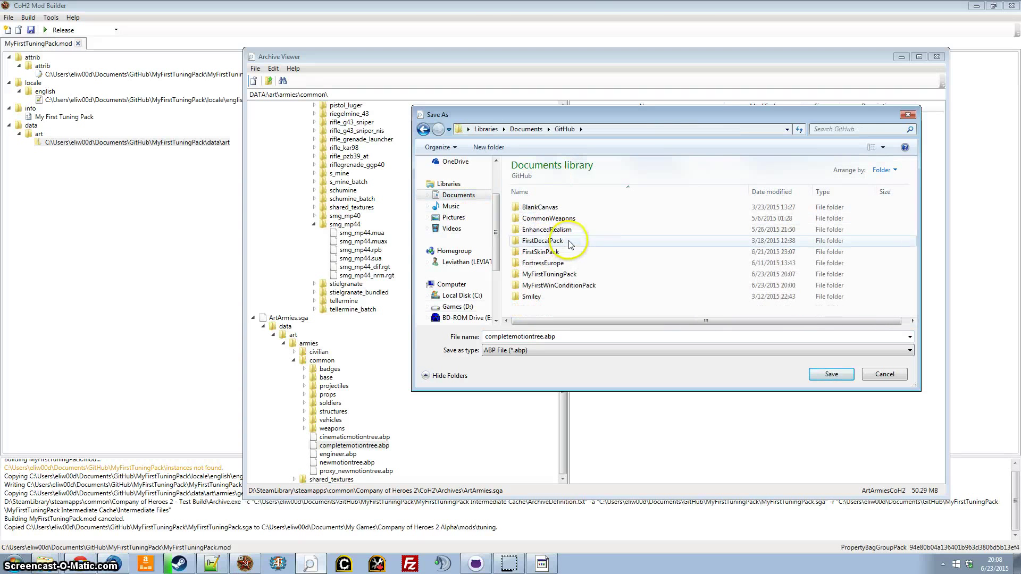
pyautogui.doubleClick(582, 269)
pyautogui.doubleClick(556, 215)
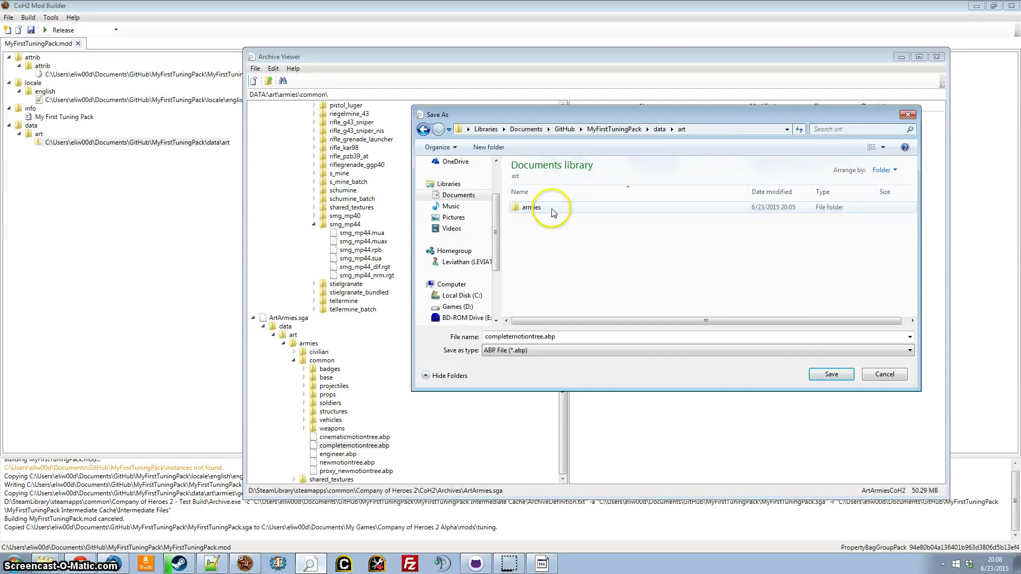
pyautogui.doubleClick(551, 209)
pyautogui.doubleClick(551, 208)
# Create a new folder named common inside the mod's armies folder.
pyautogui.rightClick(553, 229)
pyautogui.moveTo(610, 358)
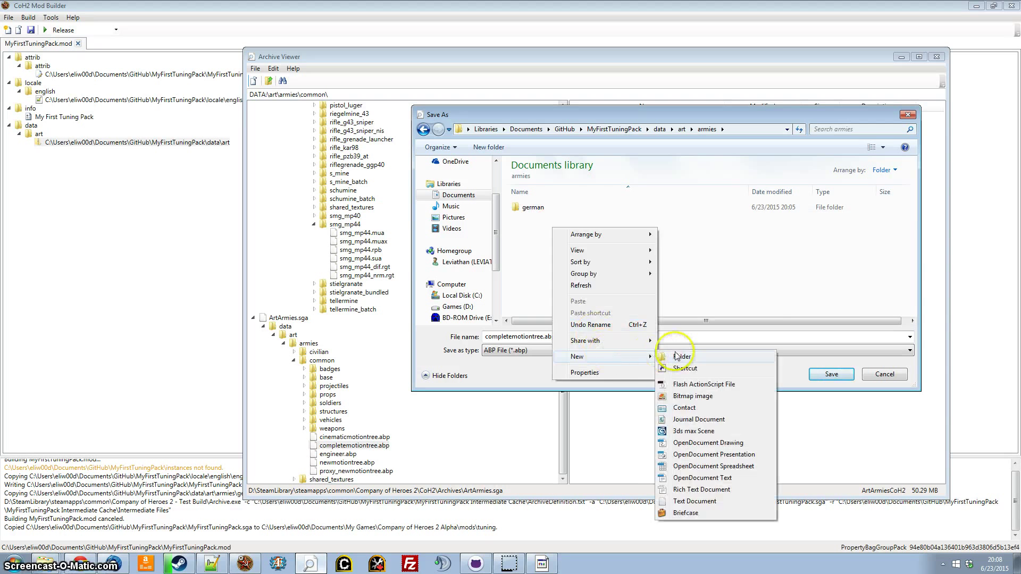
pyautogui.click(675, 357)
pyautogui.write('common')
pyautogui.press('Return')
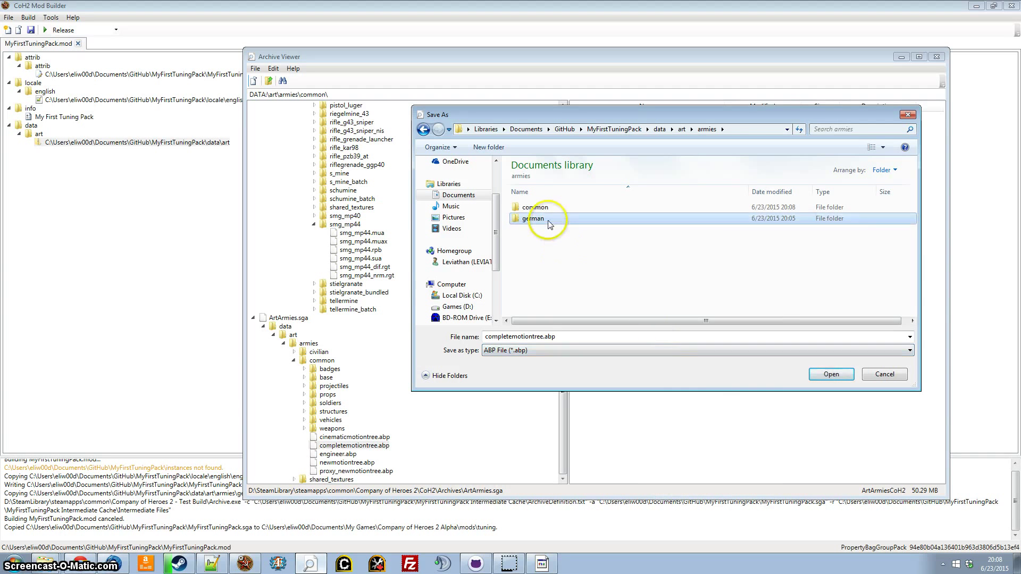
# Save the extracted completemotiontree.abp into the new common folder.
pyautogui.doubleClick(547, 220)
pyautogui.press('BackSpace')
pyautogui.click(554, 209)
pyautogui.doubleClick(553, 209)
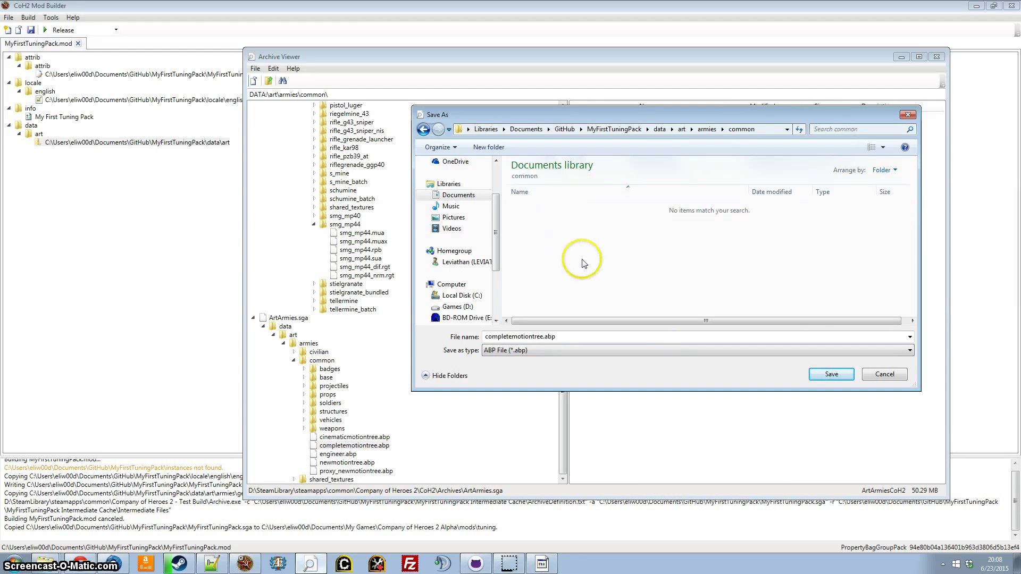
pyautogui.click(832, 374)
# Open the Mod Builder's data\art burn folder in Explorer, browse to armies\common and open completemotiontree.abp in Notepad++.
pyautogui.click(141, 144)
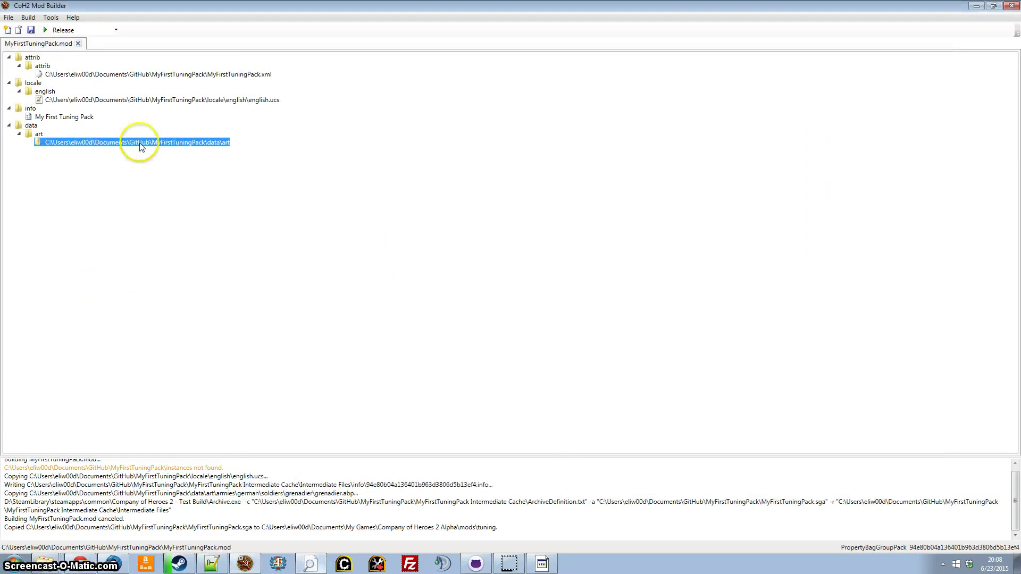
pyautogui.rightClick(141, 144)
pyautogui.click(158, 150)
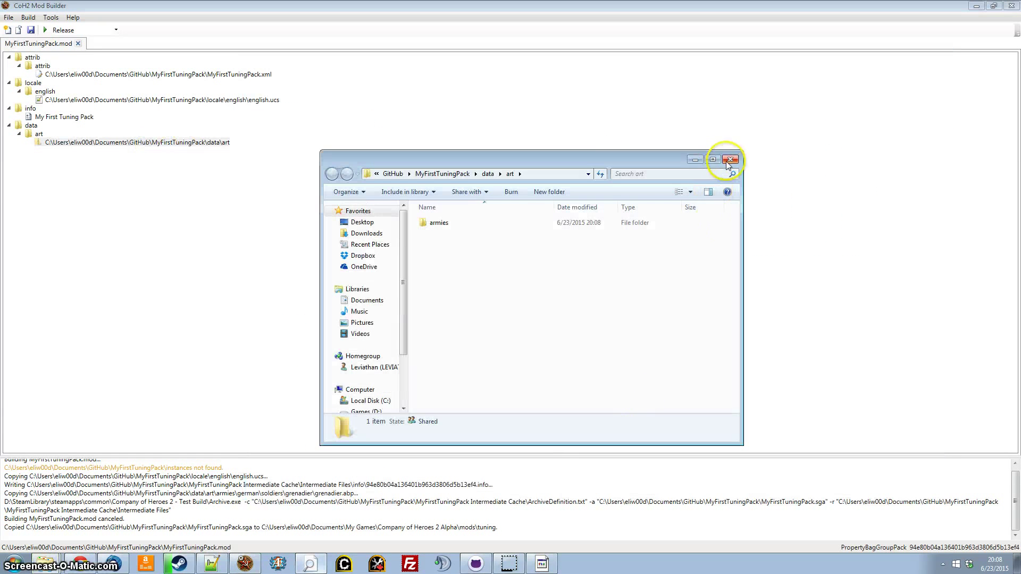
pyautogui.doubleClick(447, 222)
pyautogui.doubleClick(452, 222)
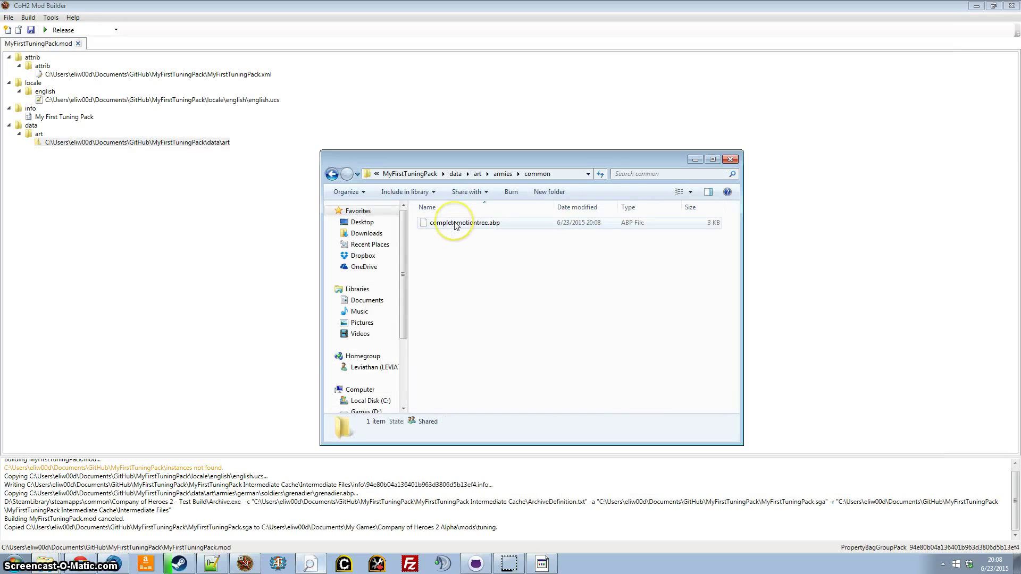
pyautogui.click(454, 224)
pyautogui.rightClick(449, 220)
pyautogui.click(481, 253)
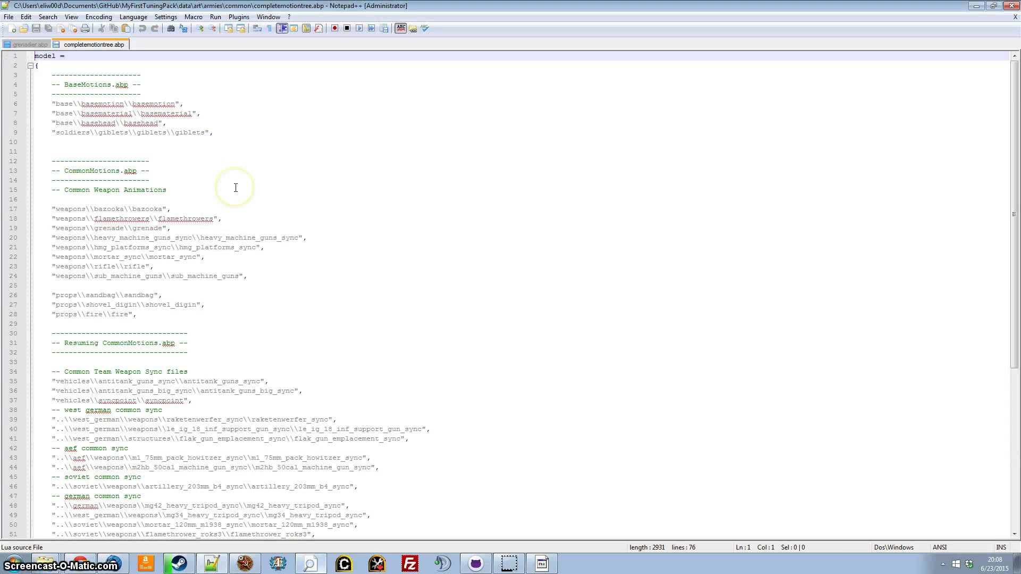
# Examine the Common Weapon Animations entries in completemotiontree.abp, from the bazooka through the sub_machine_guns path.
pyautogui.moveTo(55, 264); pyautogui.dragTo(289, 276)
pyautogui.click(125, 266)
pyautogui.moveTo(69, 228); pyautogui.dragTo(218, 229)
pyautogui.click(77, 220)
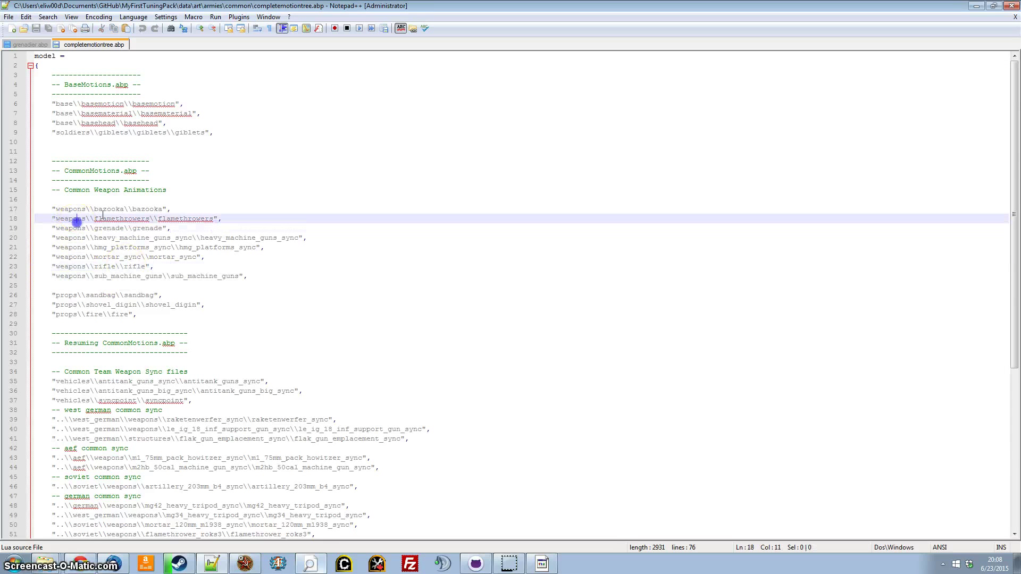
# Examine the Common Team Weapon Sync entries in completemotiontree.abp, including the le_ig_18_inf_support_gun_sync and rifle_ptrs41 paths, and compare them with the Common Weapon Animations list.
pyautogui.scroll(-9, 239, 293)
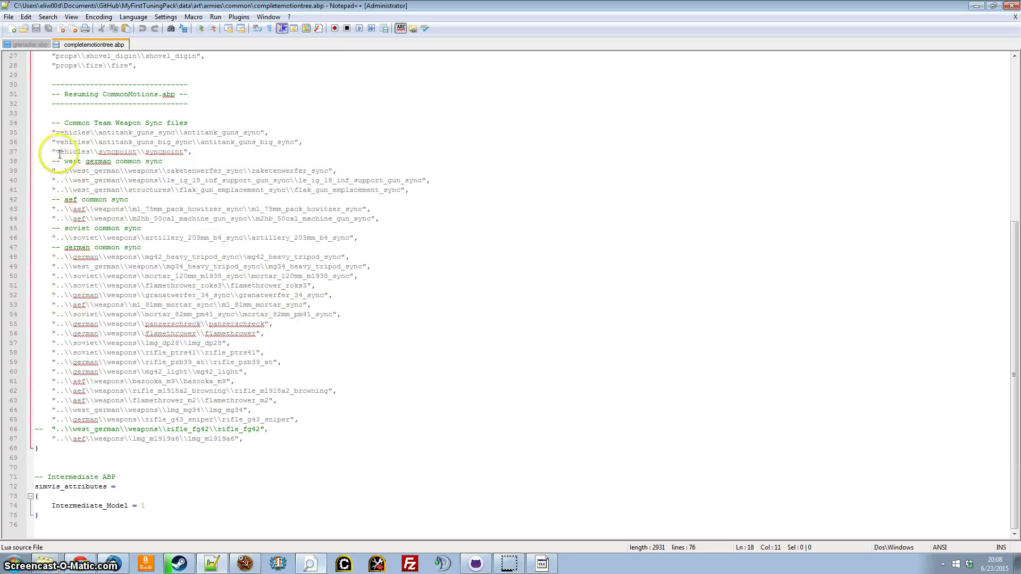
pyautogui.moveTo(454, 180); pyautogui.dragTo(50, 180)
pyautogui.click(130, 371)
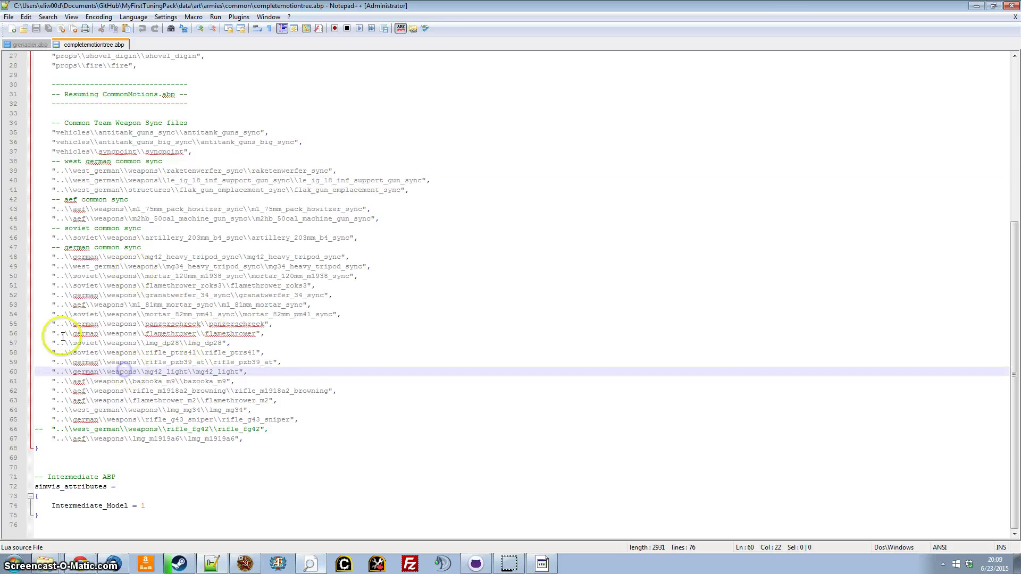
pyautogui.moveTo(74, 353); pyautogui.dragTo(264, 352)
pyautogui.click(352, 350)
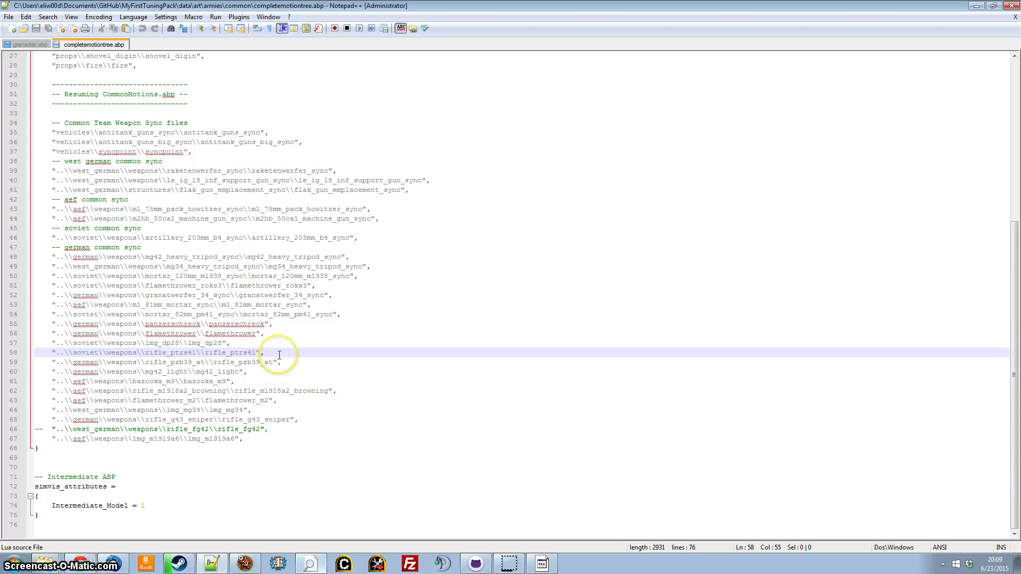
pyautogui.scroll(5, 296, 392)
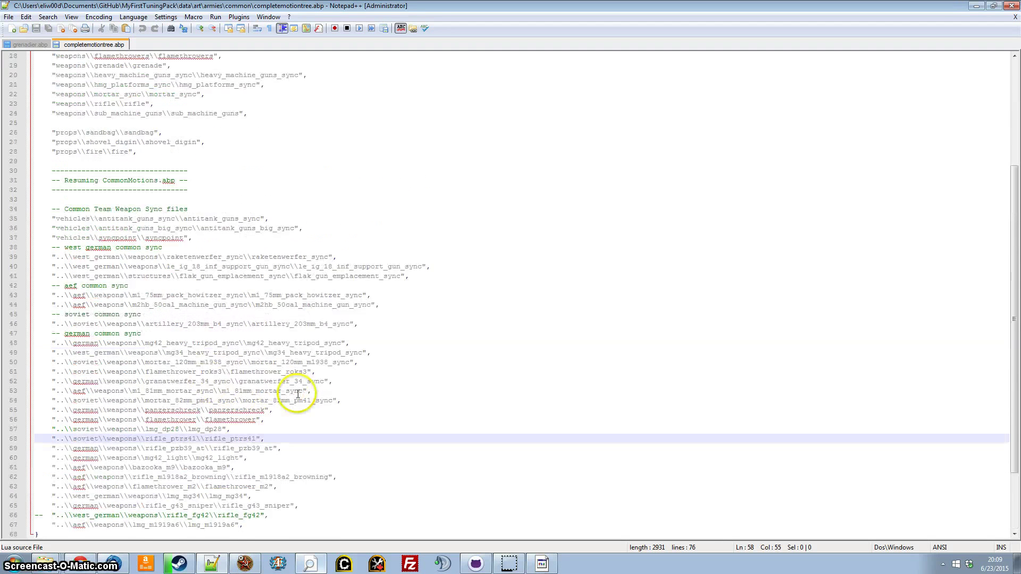
pyautogui.scroll(4, 333, 282)
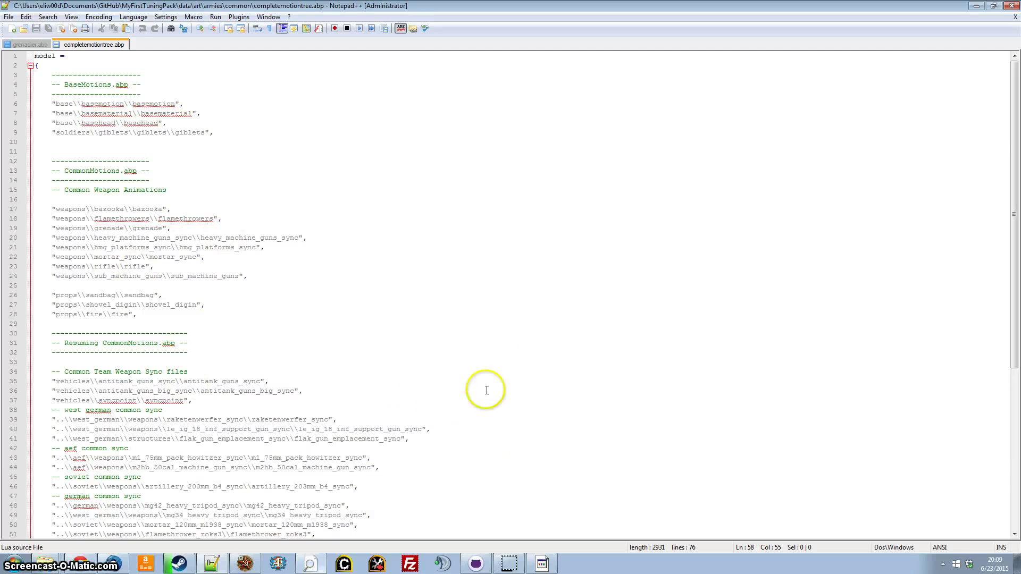
pyautogui.scroll(-9, 543, 342)
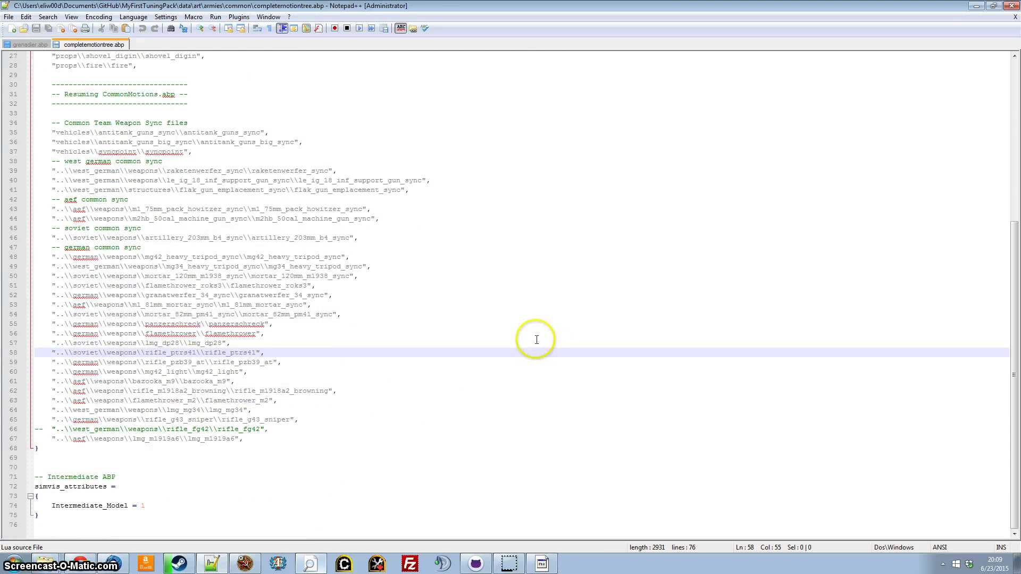
pyautogui.click(244, 564)
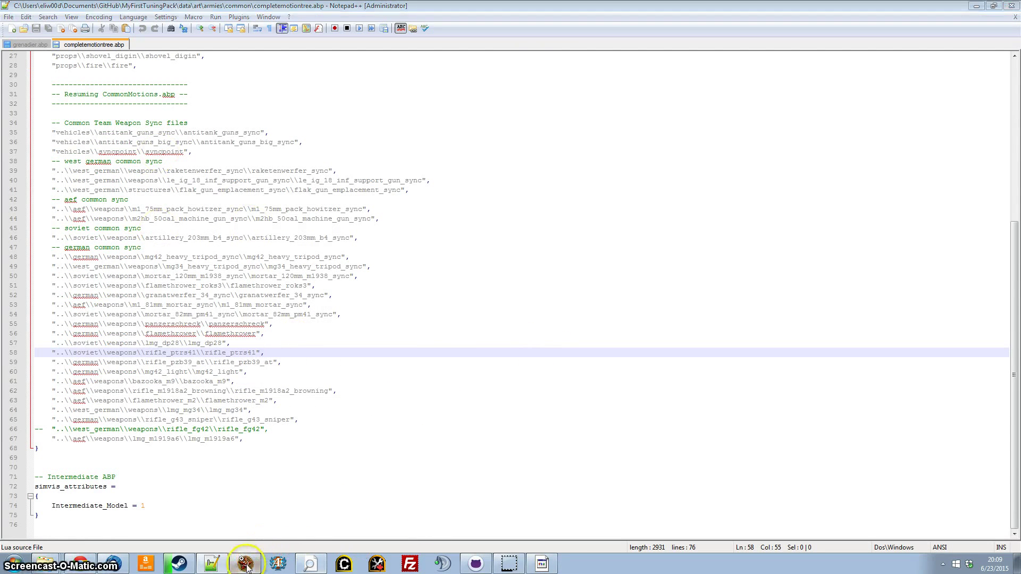